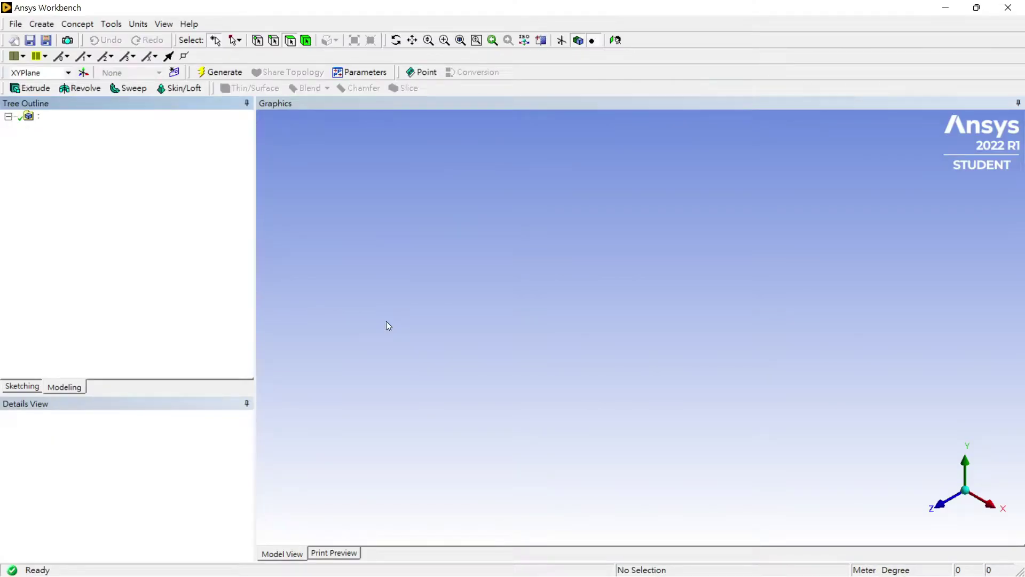
Set the length unit to millimetres and start sketching on the XYPlane, viewed face-on
{"action": "left_click", "coordinate": [138, 24]}
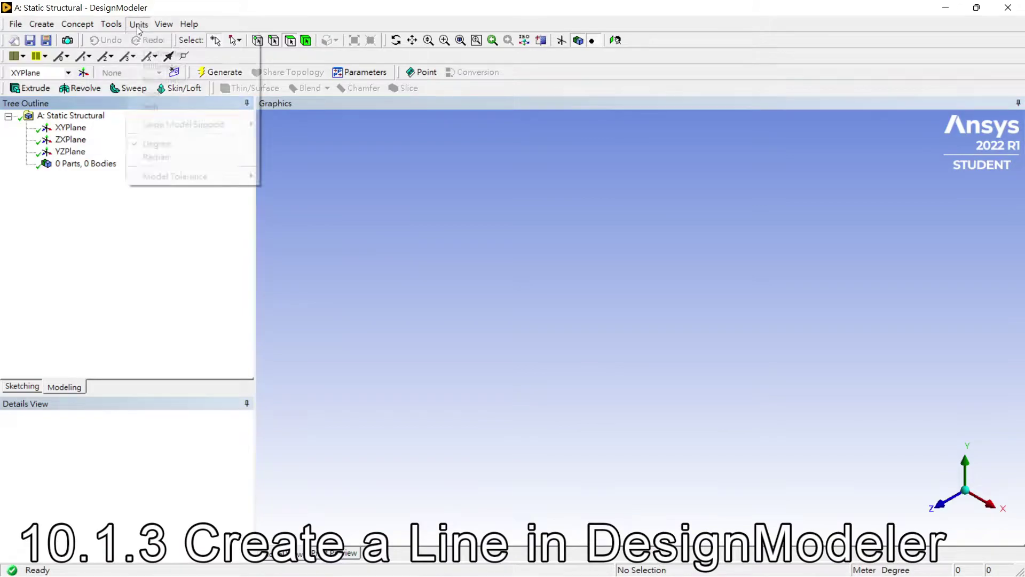
{"action": "left_click", "coordinate": [163, 66]}
{"action": "left_click", "coordinate": [70, 127]}
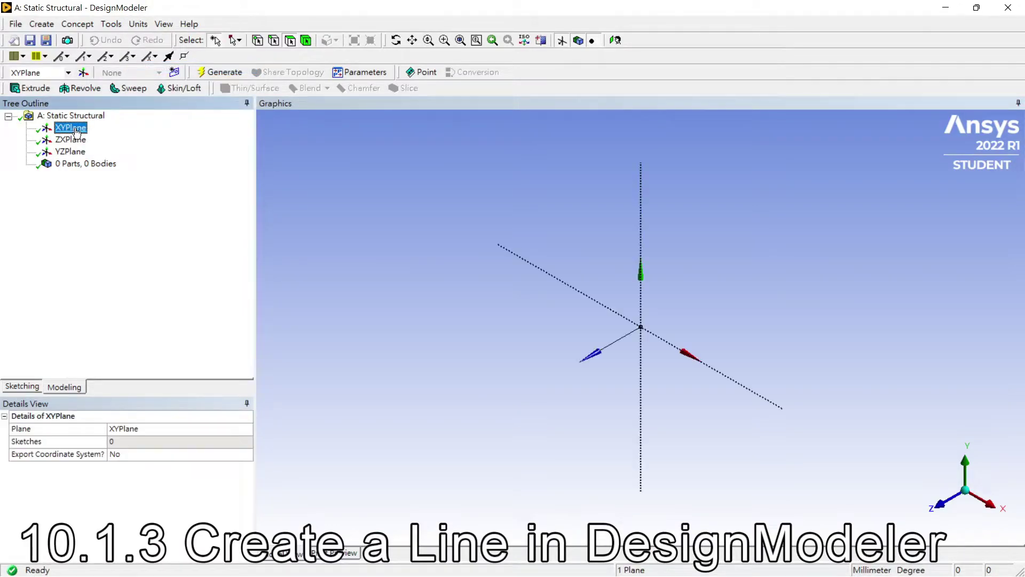
{"action": "left_click", "coordinate": [24, 387]}
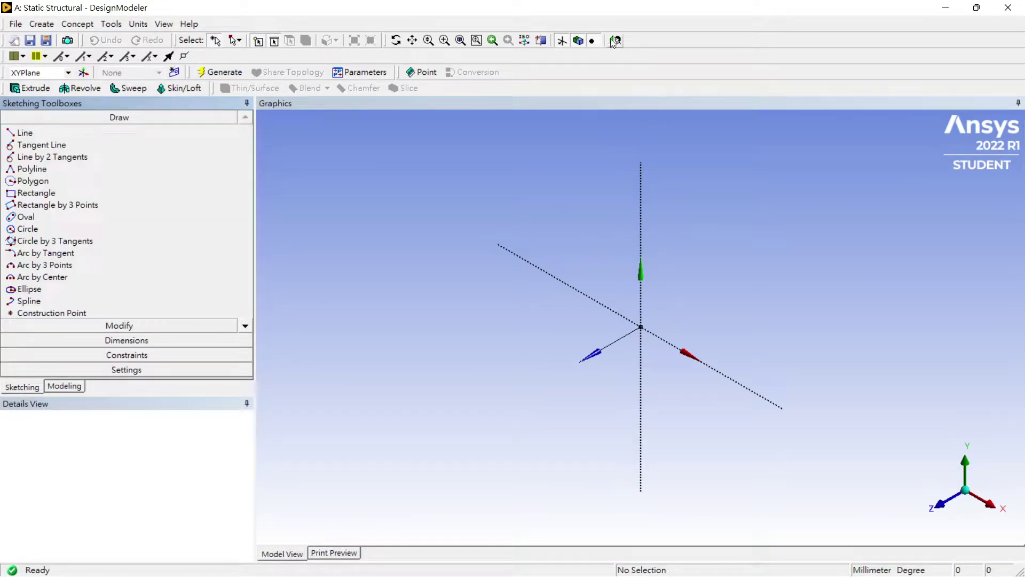
{"action": "left_click", "coordinate": [615, 40]}
Sketch a horizontal line about 107 mm long from the origin along the positive X axis
{"action": "left_click", "coordinate": [56, 133]}
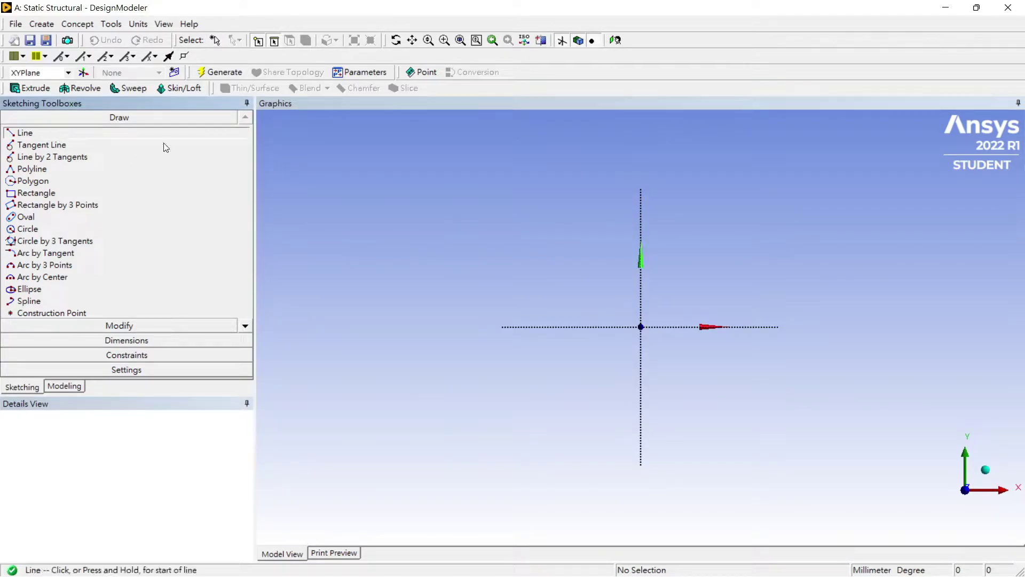
{"action": "left_click", "coordinate": [641, 326]}
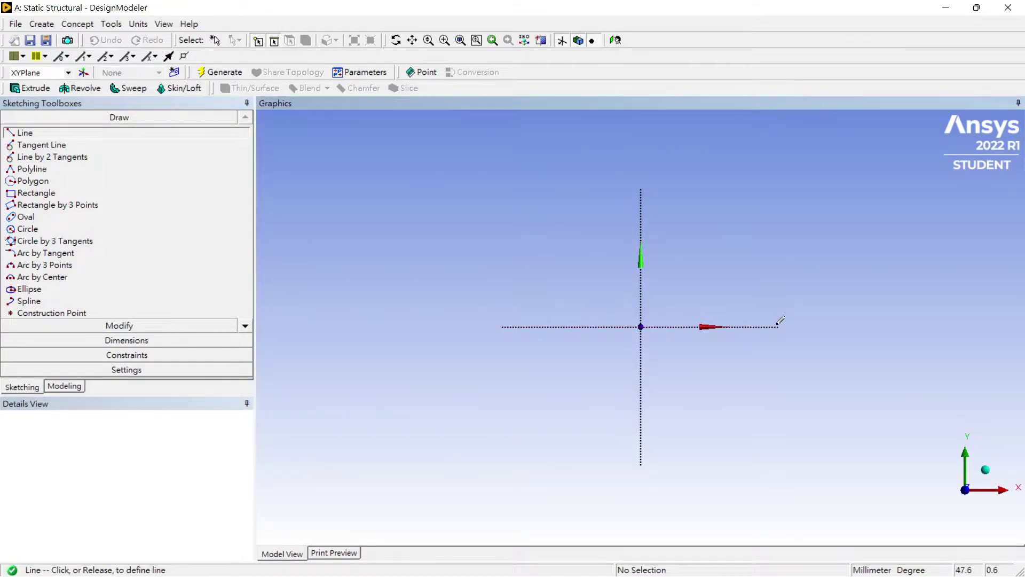
{"action": "left_click", "coordinate": [938, 326]}
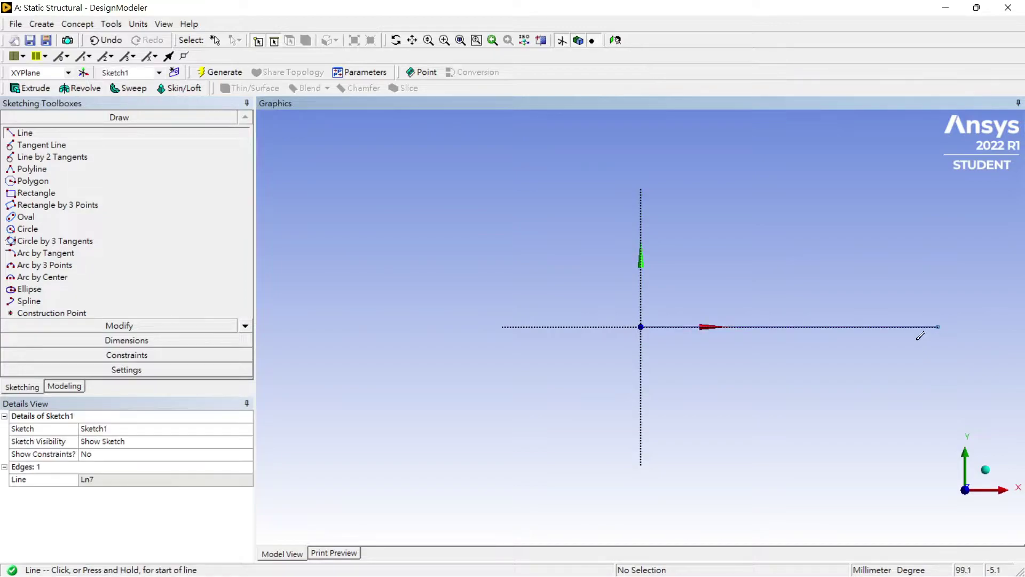
Dimension the sketched line's length and set it to 1000 mm
{"action": "left_click", "coordinate": [126, 341]}
{"action": "left_click", "coordinate": [780, 327]}
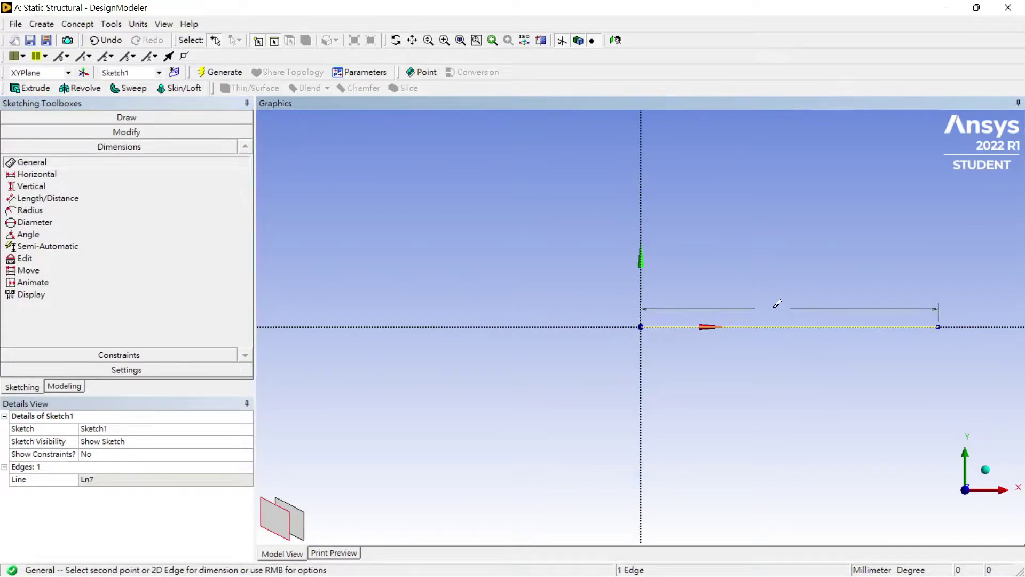
{"action": "left_click", "coordinate": [781, 297]}
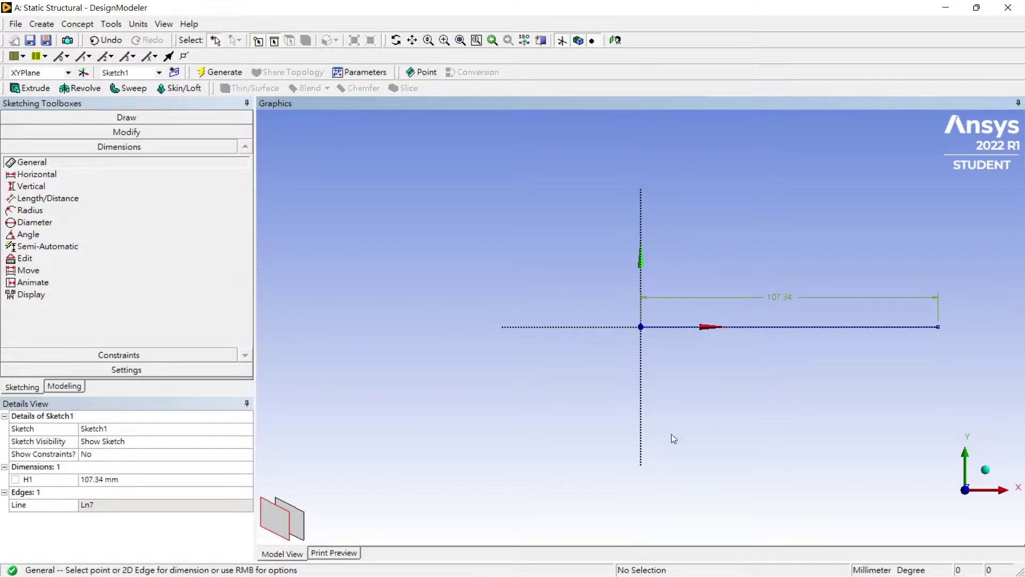
{"action": "left_click", "coordinate": [156, 479]}
{"action": "type", "text": "1000"}
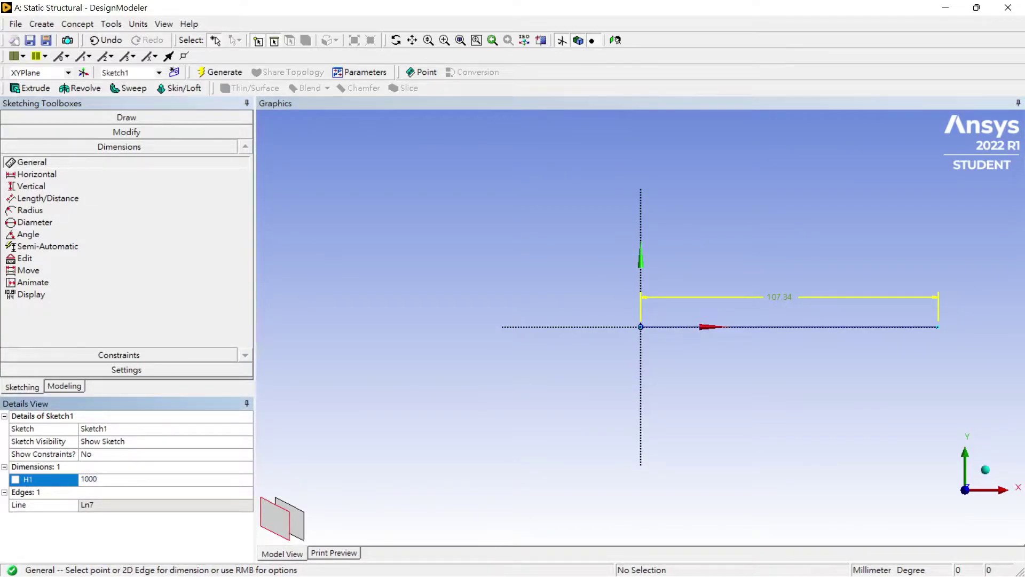
{"action": "key", "text": "Return"}
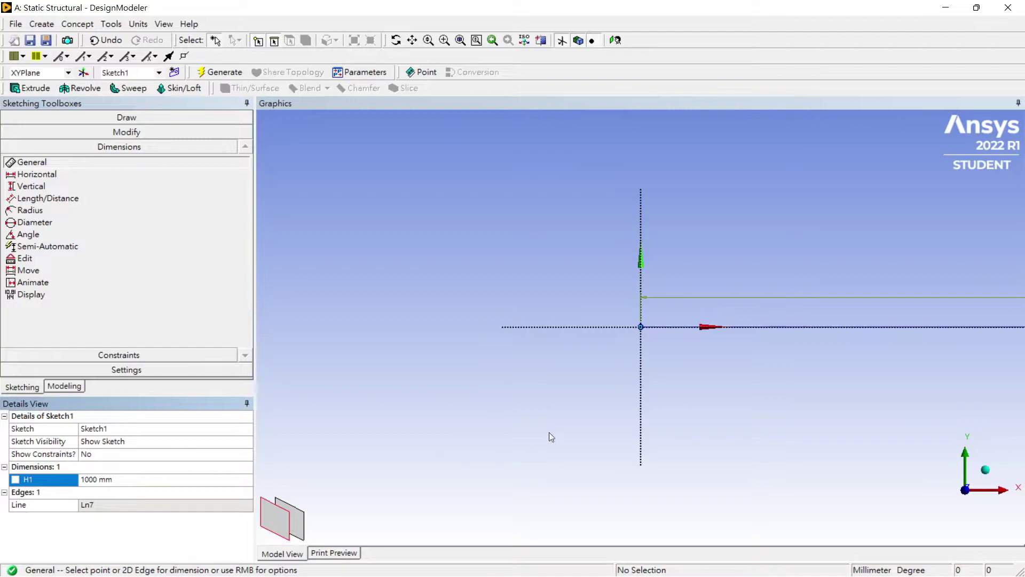
{"action": "key", "text": "F7"}
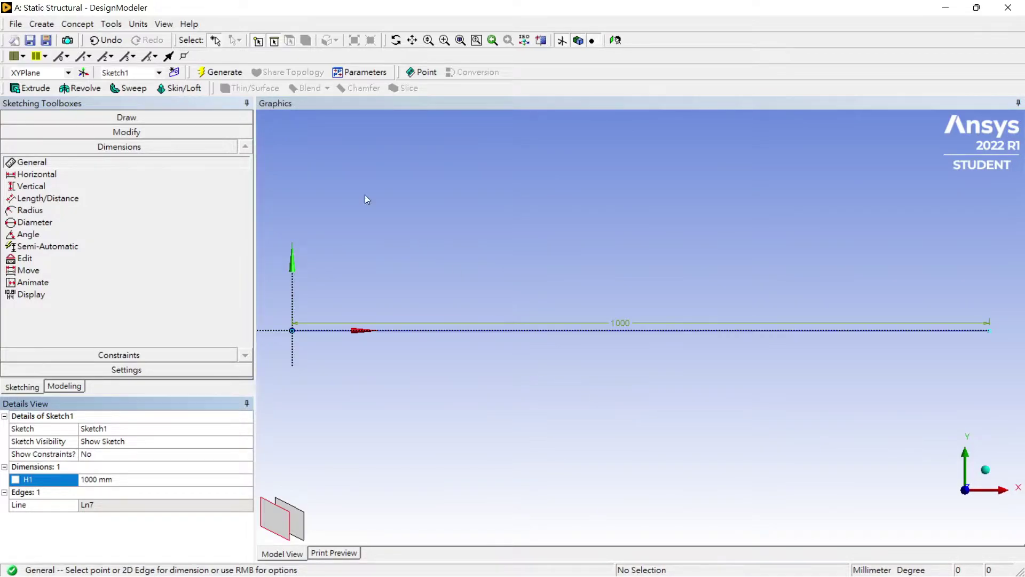
Generate a line body from Sketch1 using Lines From Sketches with the Add Material operation
{"action": "left_click", "coordinate": [78, 24]}
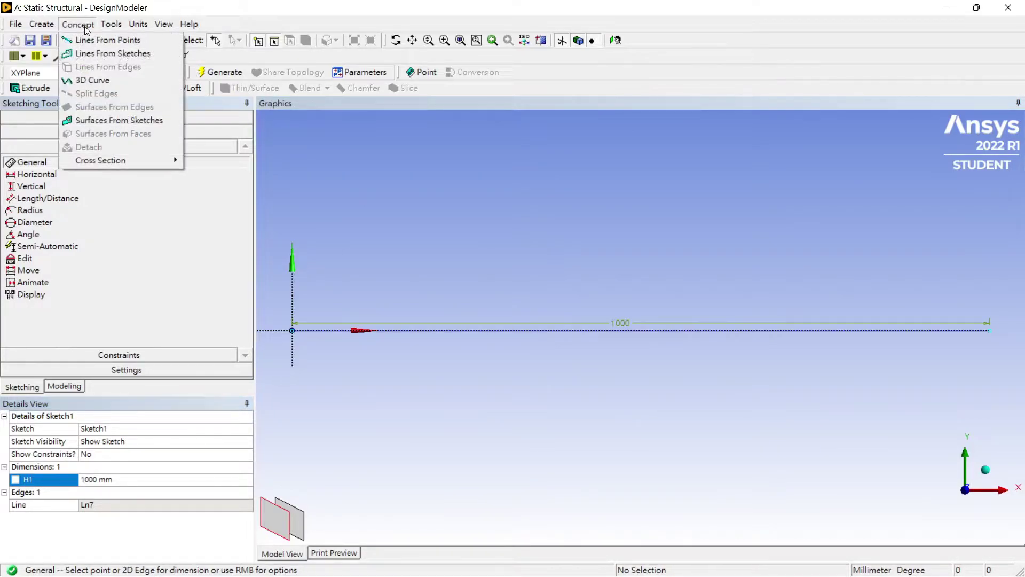
{"action": "left_click", "coordinate": [88, 53]}
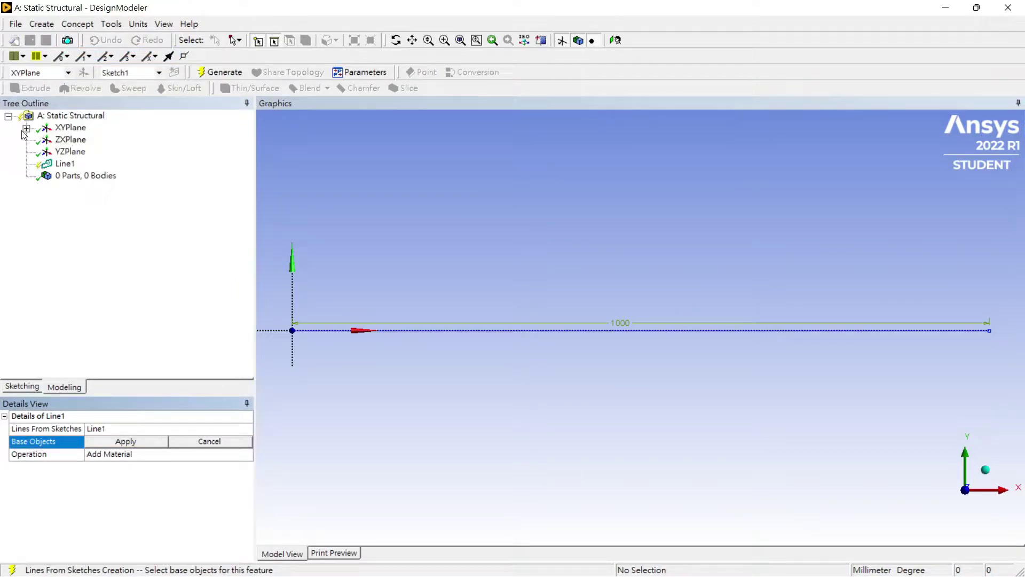
{"action": "left_click", "coordinate": [26, 128]}
{"action": "left_click", "coordinate": [87, 140]}
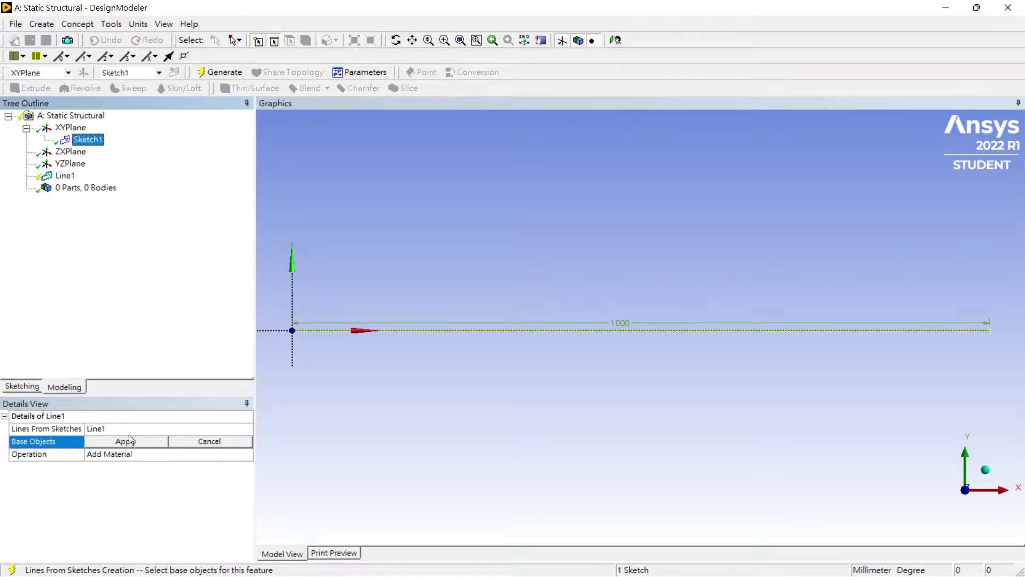
{"action": "left_click", "coordinate": [129, 439]}
{"action": "left_click", "coordinate": [222, 73]}
Create a rectangular cross section measuring 10 mm by 10 mm
{"action": "left_click", "coordinate": [78, 24]}
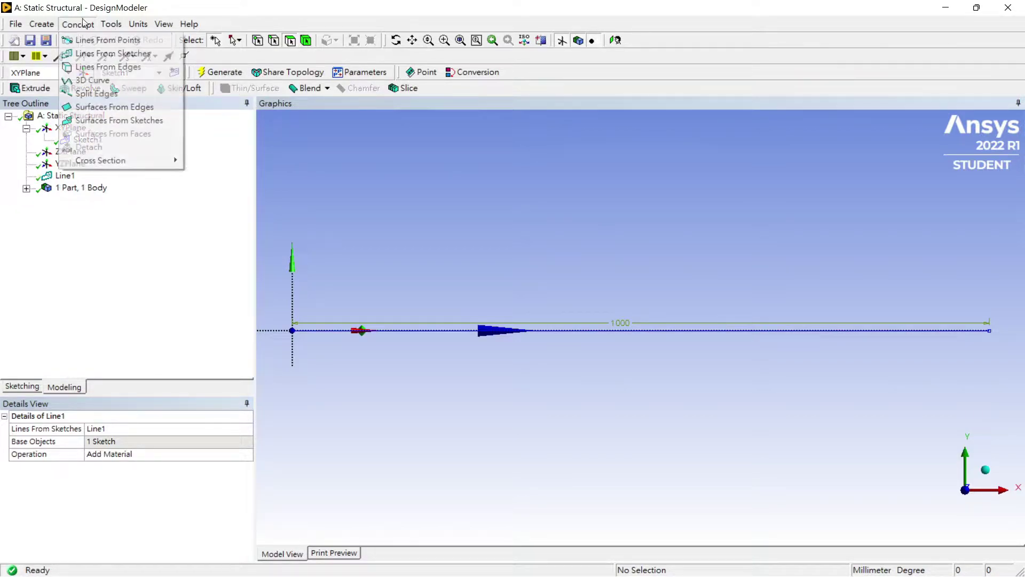
{"action": "mouse_move", "coordinate": [114, 162]}
{"action": "left_click", "coordinate": [201, 162]}
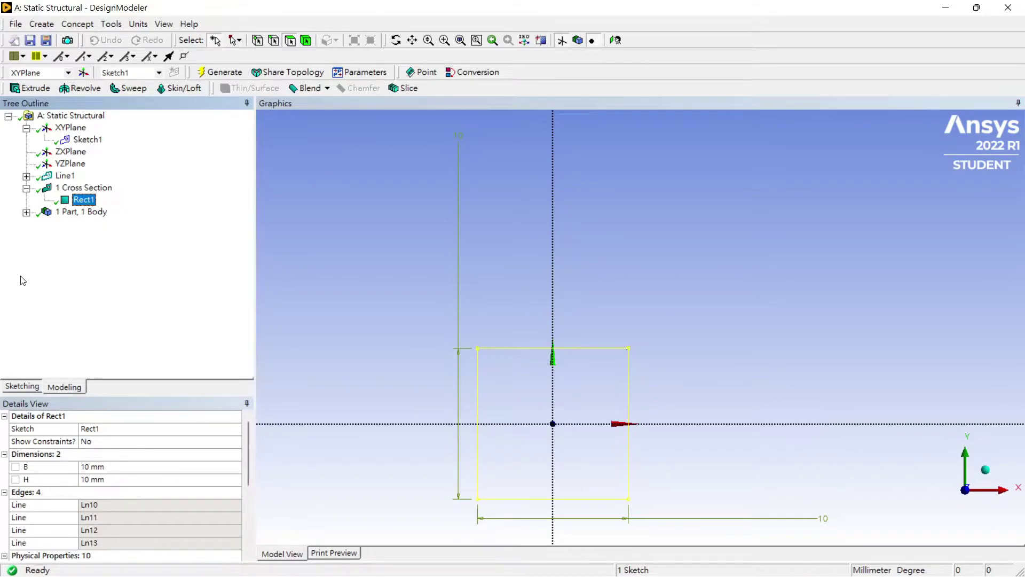
Assign the Rect1 cross section to the line body
{"action": "left_click", "coordinate": [26, 212]}
{"action": "left_click", "coordinate": [89, 224]}
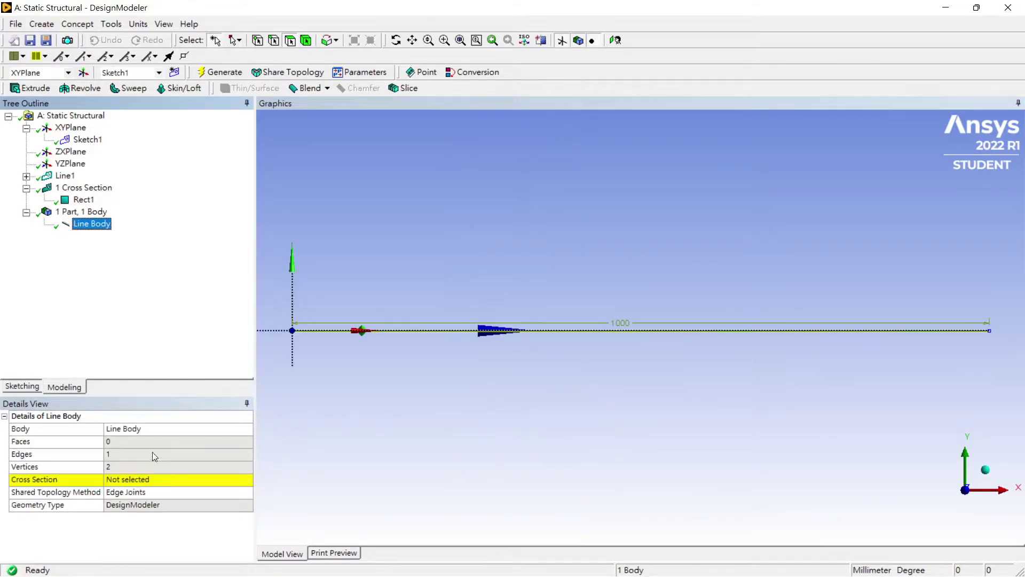
{"action": "left_click", "coordinate": [166, 484]}
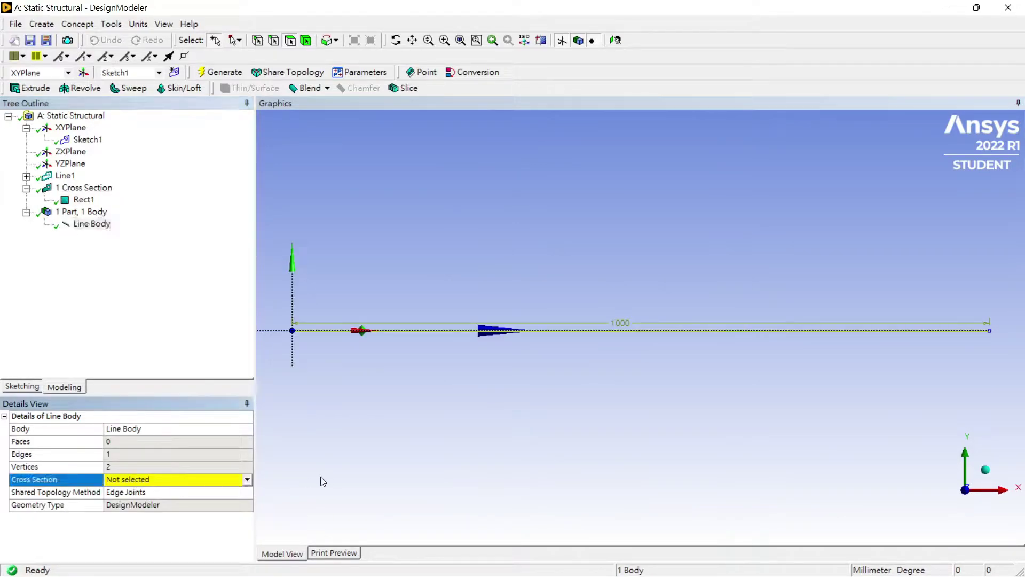
{"action": "left_click", "coordinate": [248, 480]}
{"action": "left_click", "coordinate": [200, 502]}
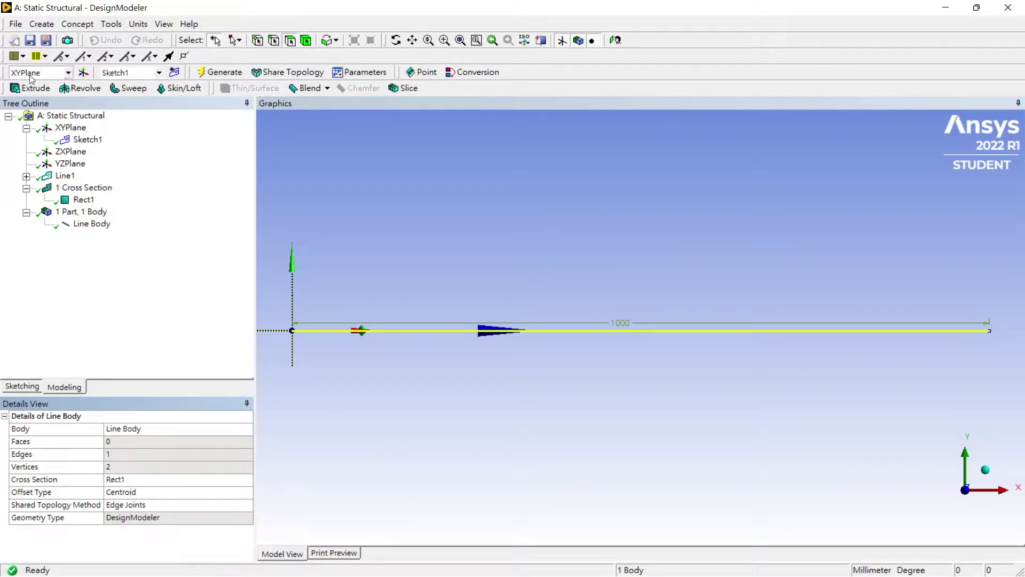
Close DesignModeler and open the Static Structural system's Model in Mechanical
{"action": "left_click", "coordinate": [15, 23]}
{"action": "left_click", "coordinate": [414, 315]}
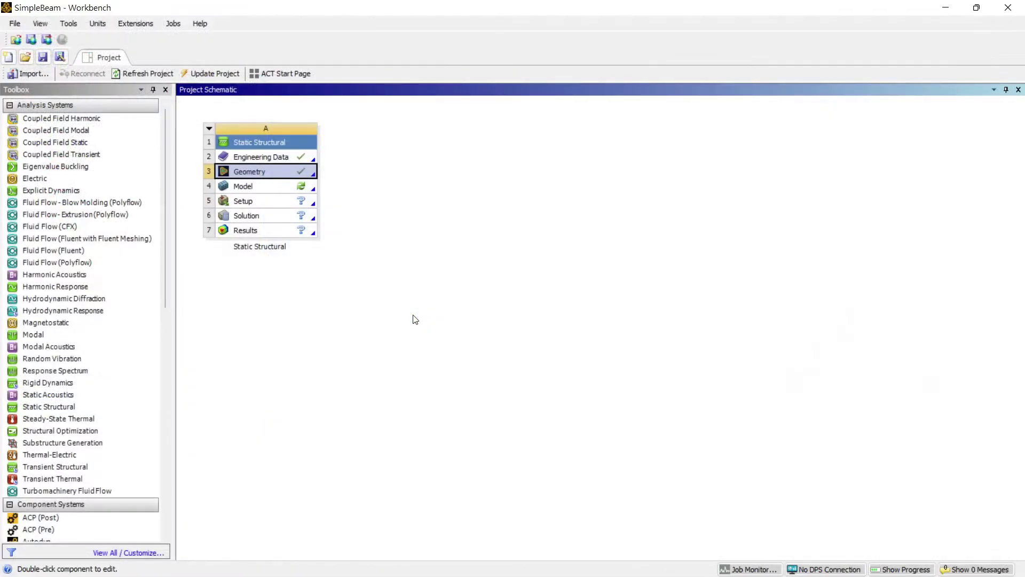
{"action": "double_click", "coordinate": [263, 187]}
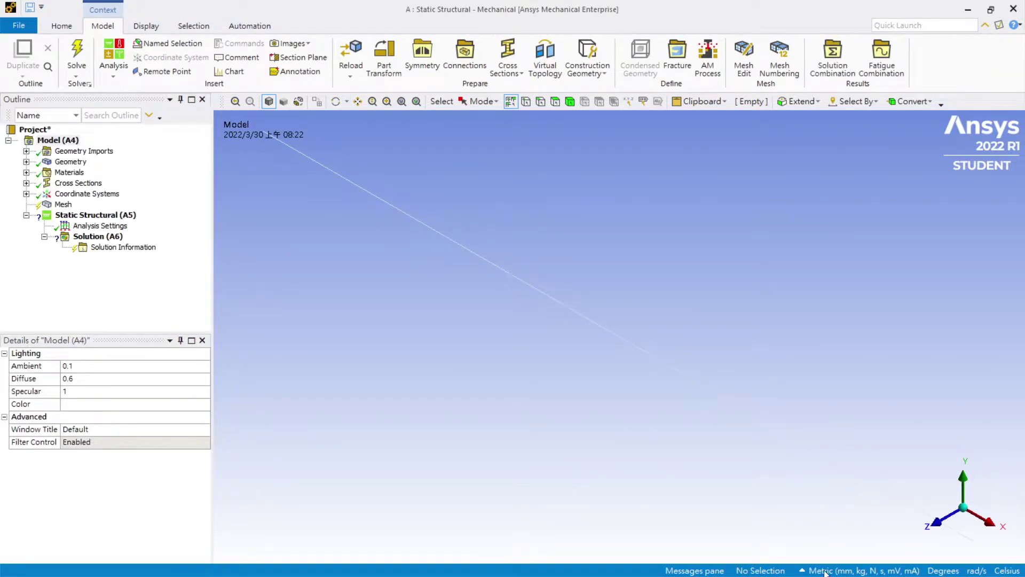
Choose the Metric (mm, kg, N, s, mV, mA) unit system and view the beam along the Z axis
{"action": "left_click", "coordinate": [801, 570]}
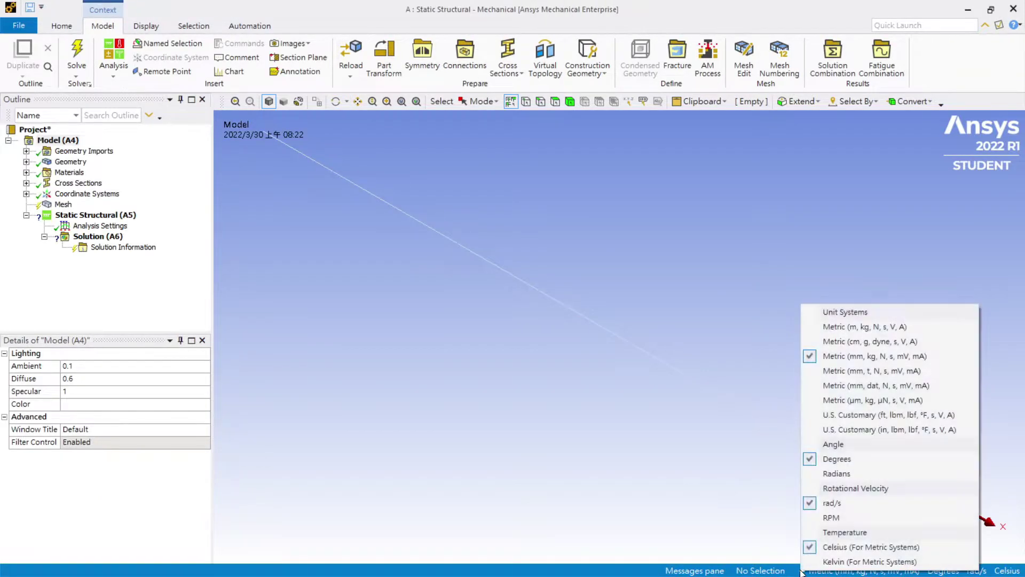
{"action": "left_click", "coordinate": [832, 360]}
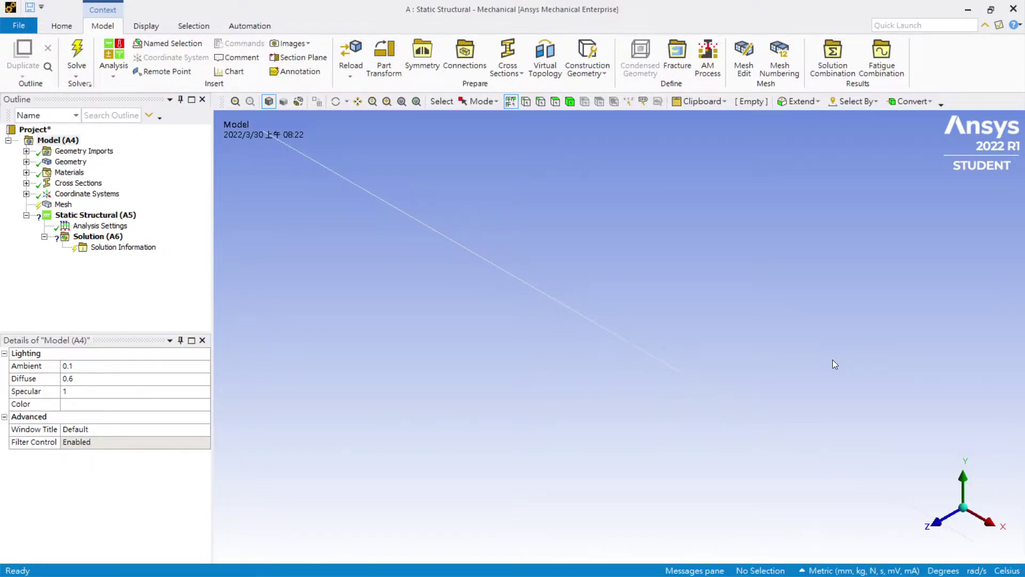
{"action": "left_click", "coordinate": [946, 515]}
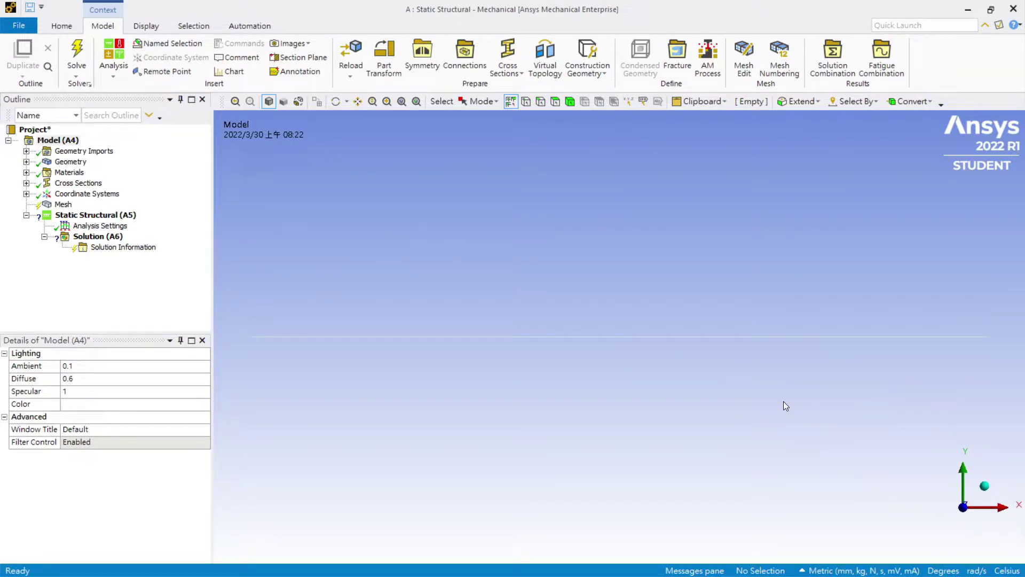
Add a Simply Supported condition to the static structural analysis at the beam's end vertex on the origin
{"action": "left_click", "coordinate": [95, 215]}
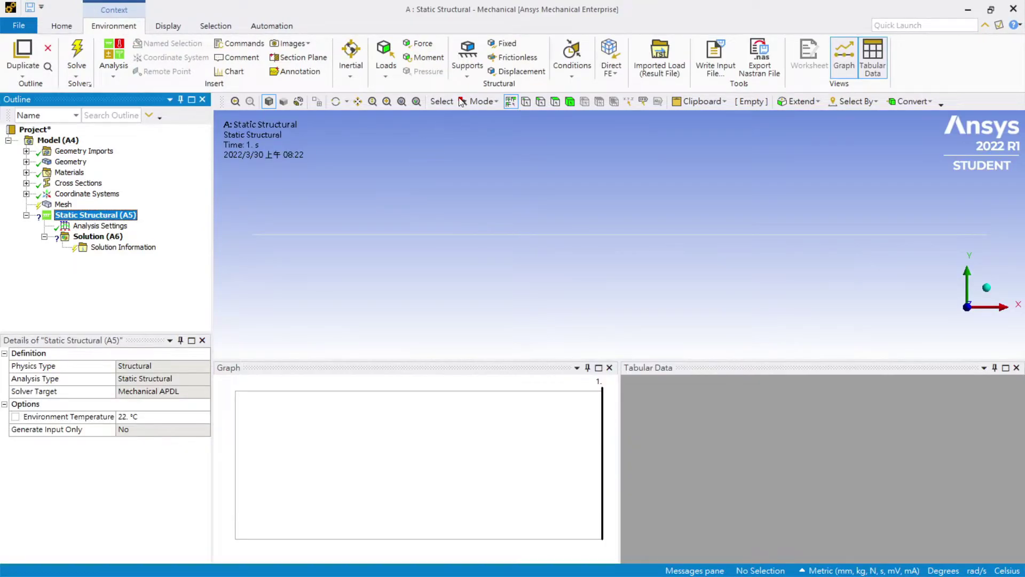
{"action": "left_click", "coordinate": [469, 70]}
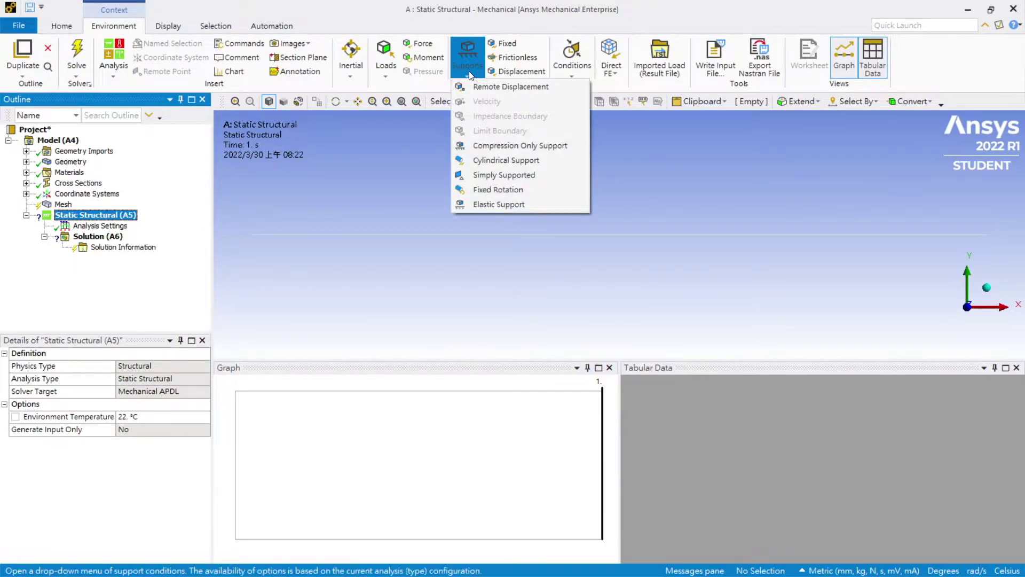
{"action": "left_click", "coordinate": [489, 175]}
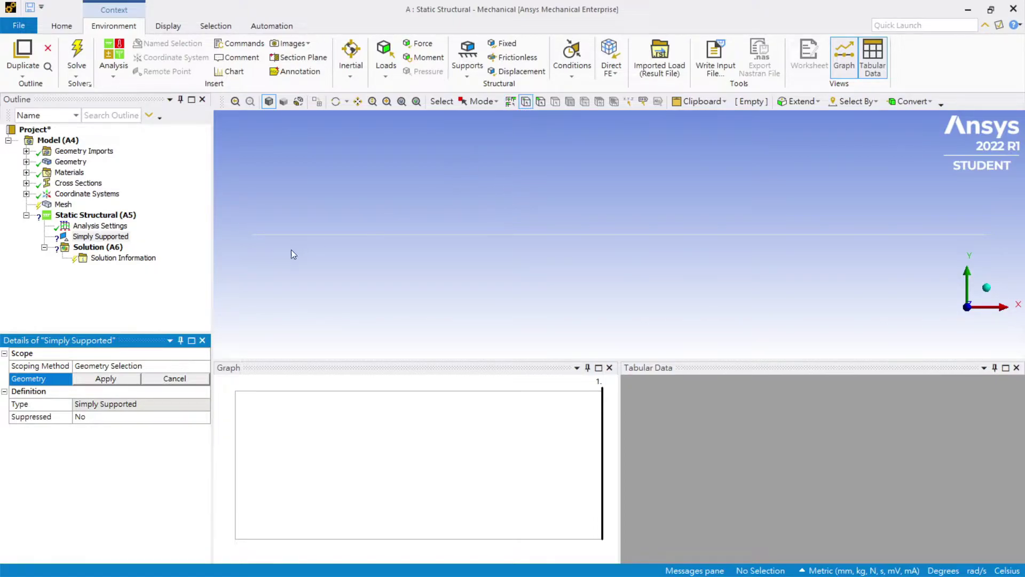
{"action": "left_click", "coordinate": [253, 236]}
{"action": "left_click", "coordinate": [106, 378]}
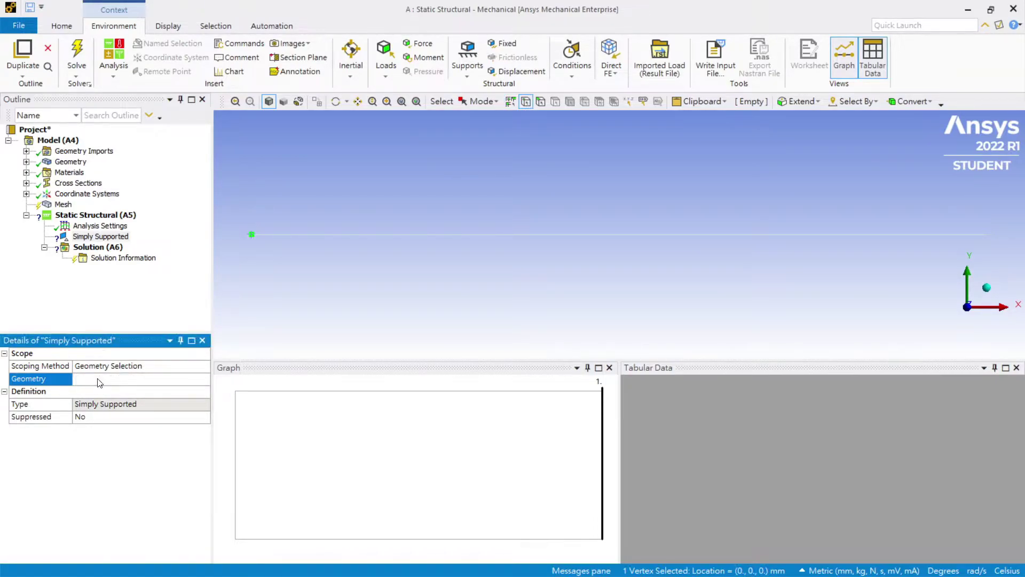
Add a Displacement support scoped to the beam's end vertex opposite the origin
{"action": "left_click", "coordinate": [500, 72]}
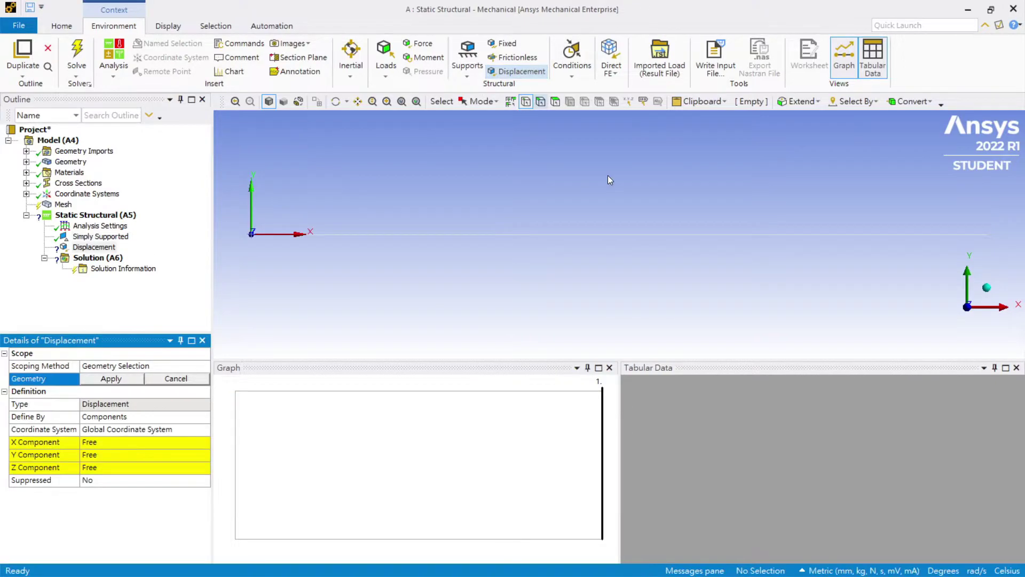
{"action": "left_click", "coordinate": [984, 236]}
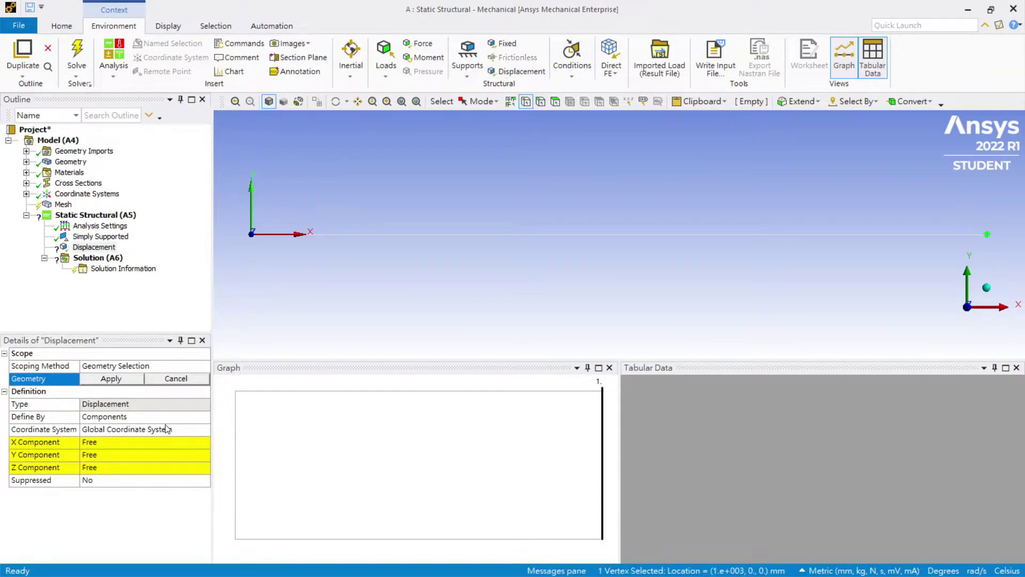
{"action": "left_click", "coordinate": [113, 367]}
{"action": "left_click", "coordinate": [113, 378]}
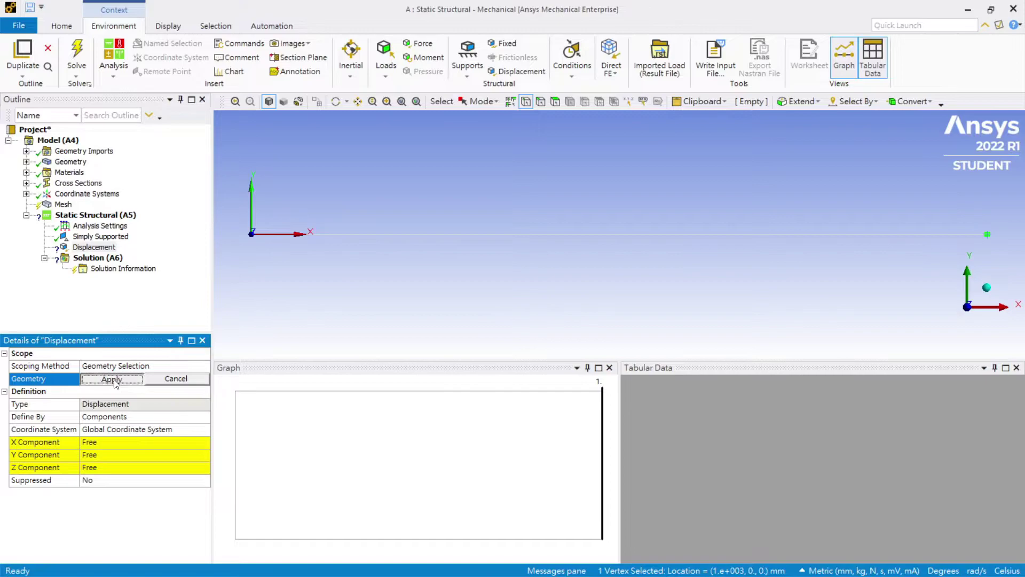
{"action": "left_click", "coordinate": [109, 378]}
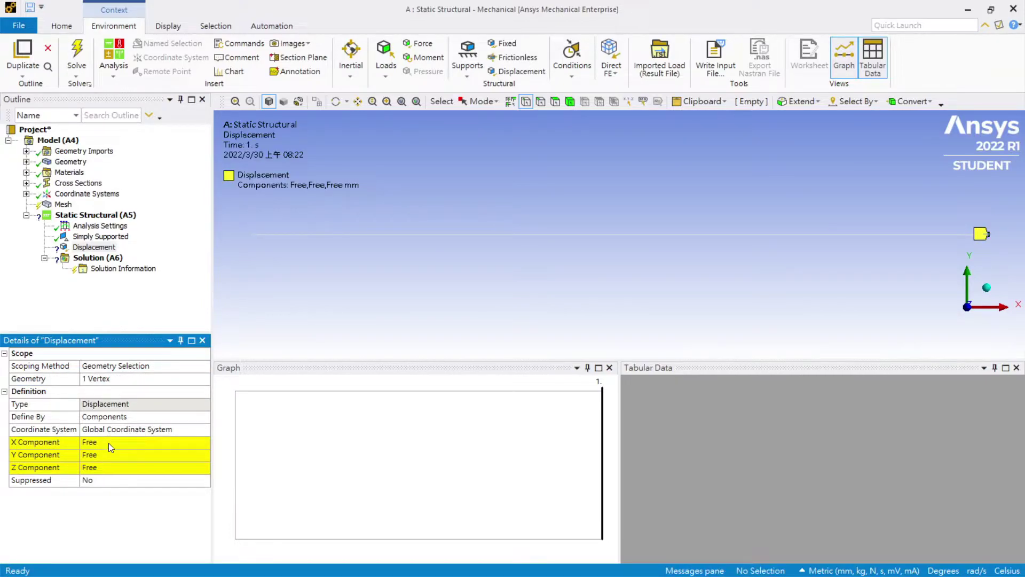
Set the displacement's Y and Z components to 0 mm
{"action": "left_click", "coordinate": [110, 458]}
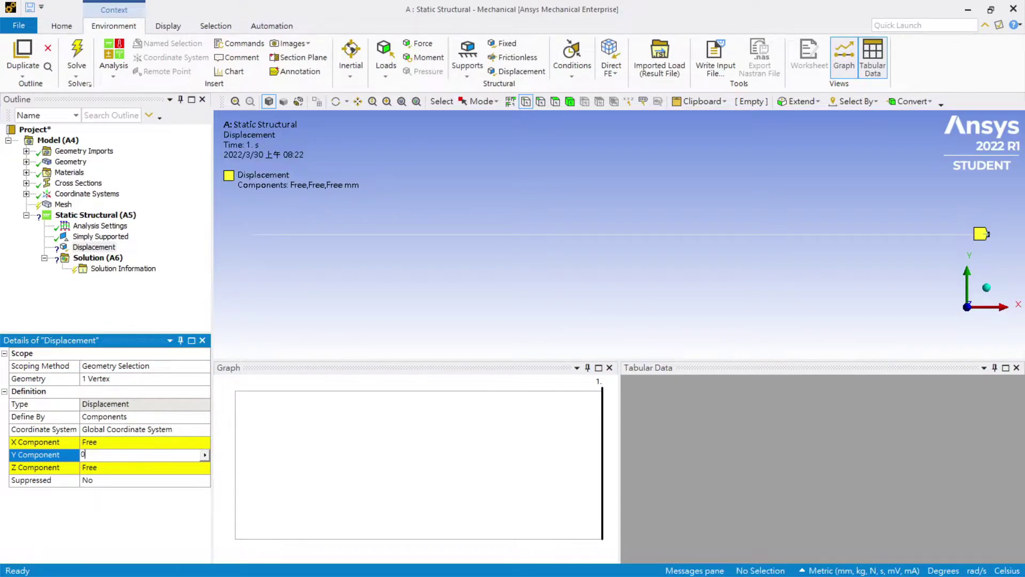
{"action": "type", "text": "0"}
{"action": "key", "text": "Return"}
{"action": "left_click", "coordinate": [108, 465]}
{"action": "type", "text": "0"}
{"action": "key", "text": "Return"}
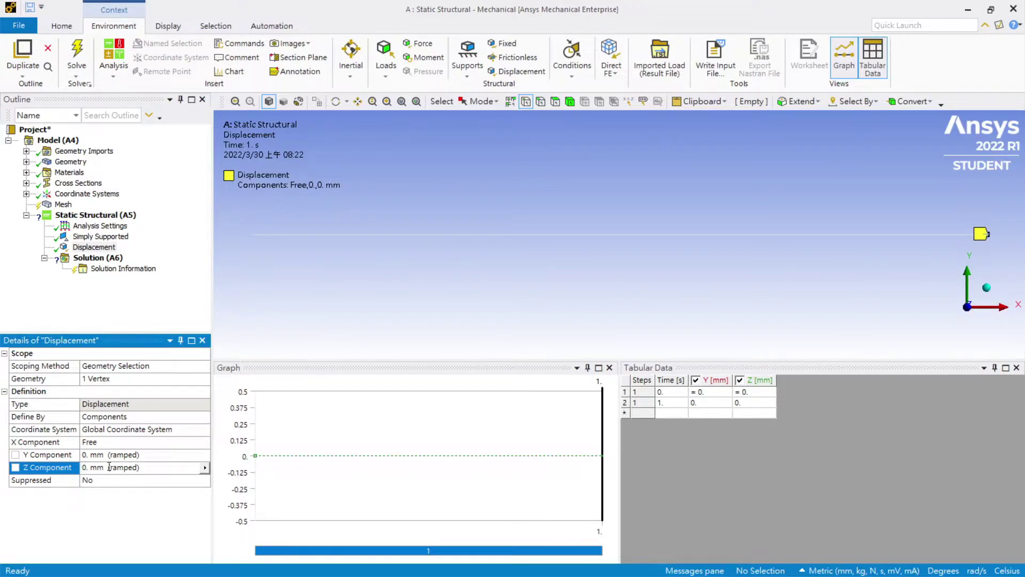
Add a Fixed Rotation support scoped to the beam's end vertex at the origin
{"action": "left_click", "coordinate": [467, 63]}
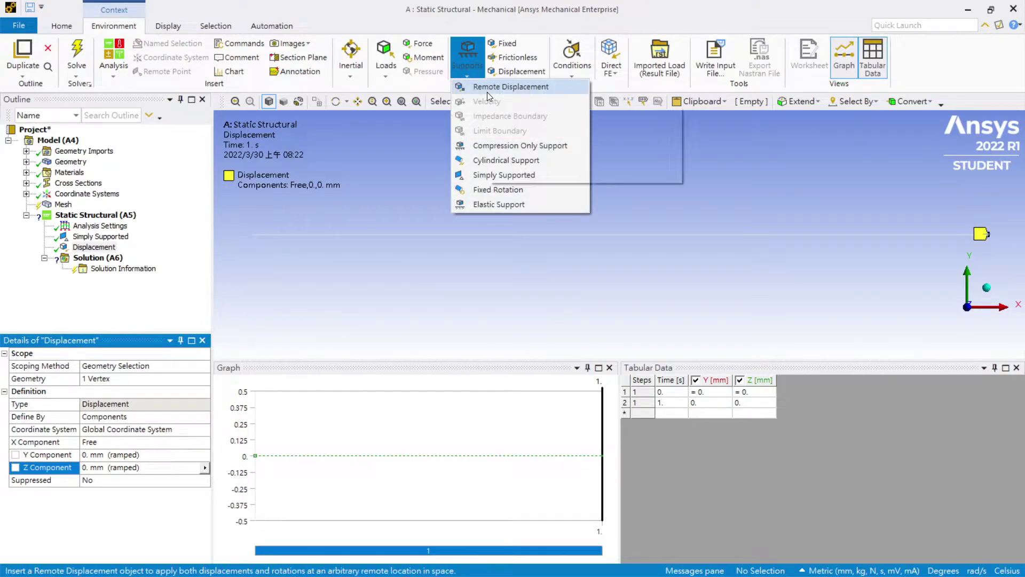
{"action": "left_click", "coordinate": [486, 190]}
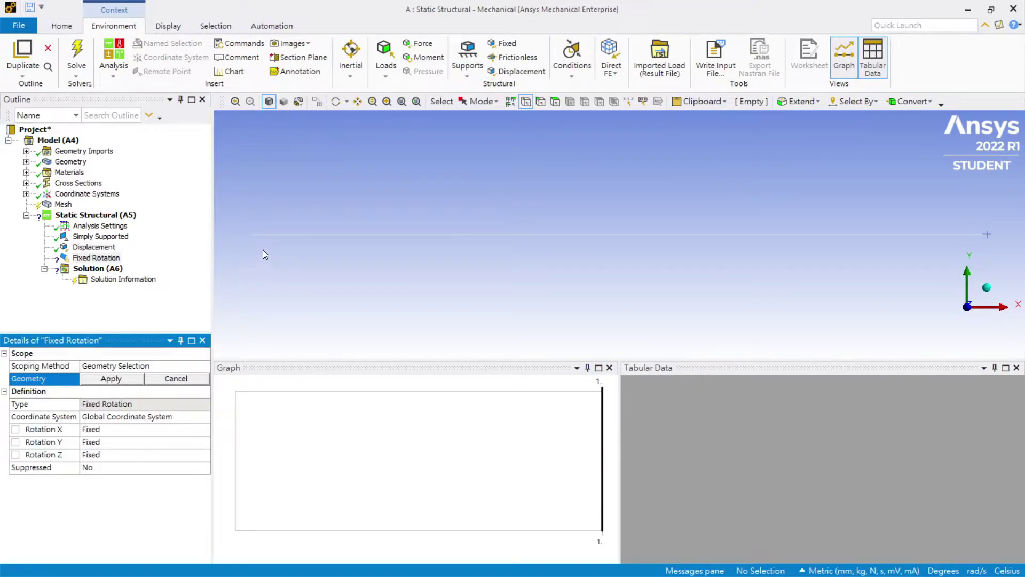
{"action": "left_click", "coordinate": [252, 234]}
{"action": "left_click", "coordinate": [133, 379]}
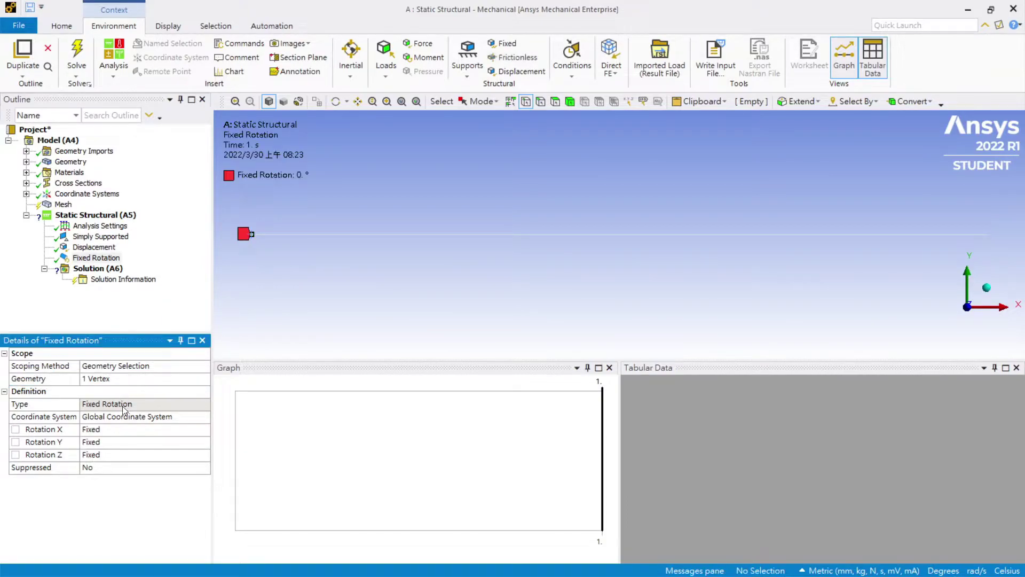
Set Rotation Y and Rotation Z of the fixed rotation support to Free
{"action": "left_click", "coordinate": [125, 442]}
{"action": "left_click", "coordinate": [191, 442]}
{"action": "left_click", "coordinate": [176, 463]}
{"action": "left_click", "coordinate": [164, 455]}
{"action": "left_click", "coordinate": [205, 455]}
{"action": "left_click", "coordinate": [178, 477]}
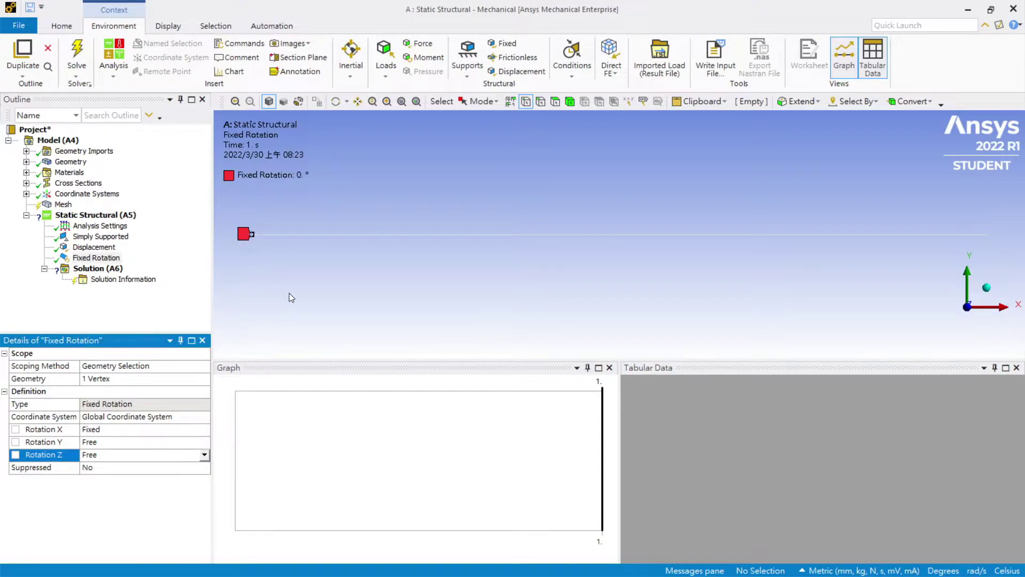
Add a Line Pressure load scoped to the beam's edge
{"action": "left_click", "coordinate": [385, 59]}
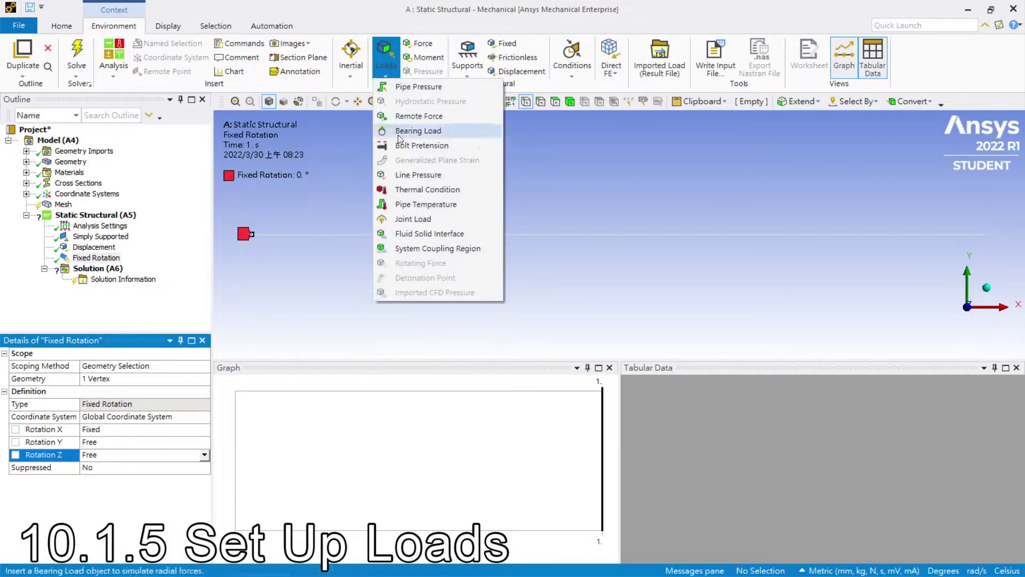
{"action": "left_click", "coordinate": [412, 175]}
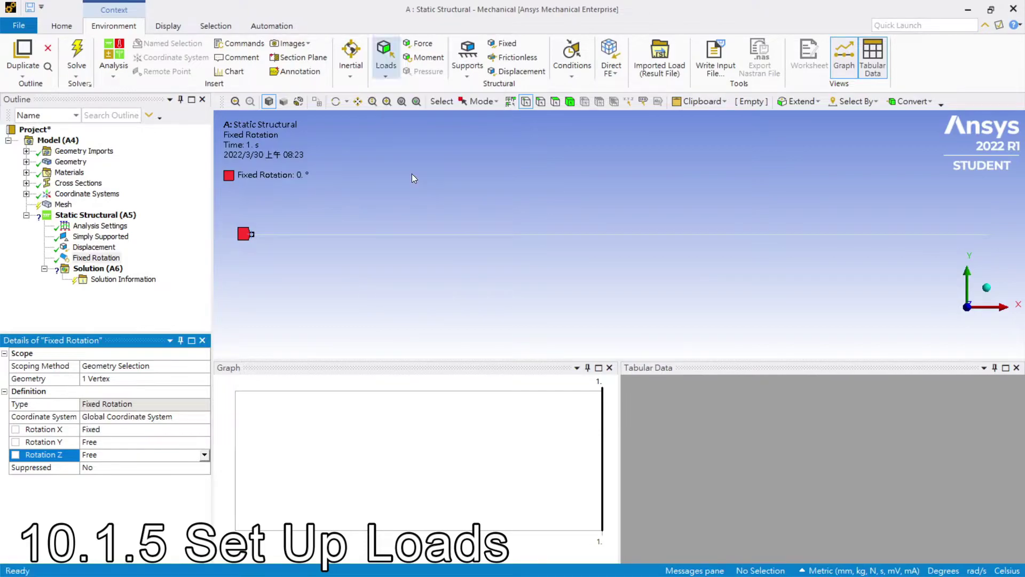
{"action": "left_click", "coordinate": [556, 233]}
{"action": "left_click", "coordinate": [125, 381]}
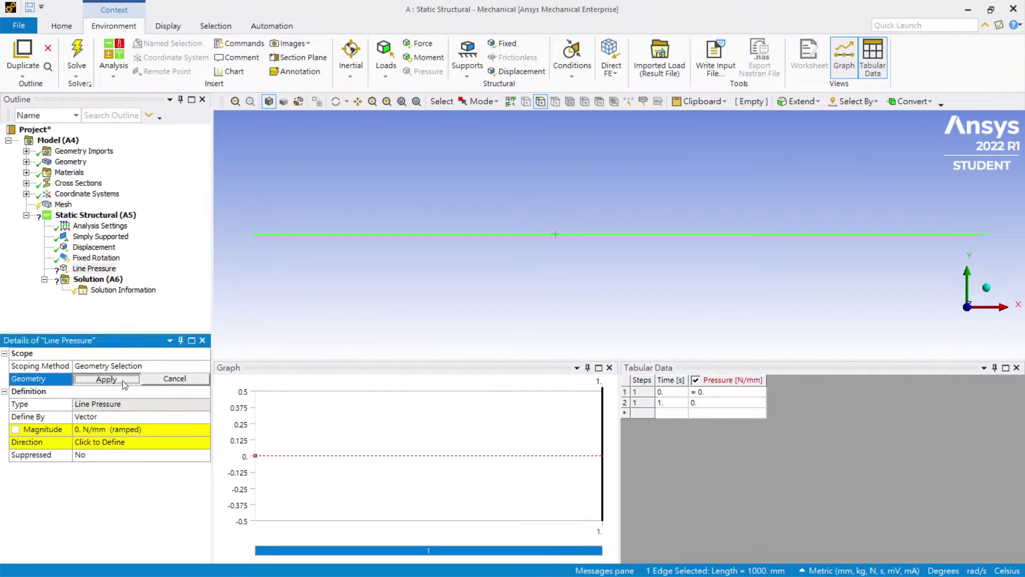
Define the line pressure by components and set its Y component to -0.1 N/mm
{"action": "left_click", "coordinate": [119, 419]}
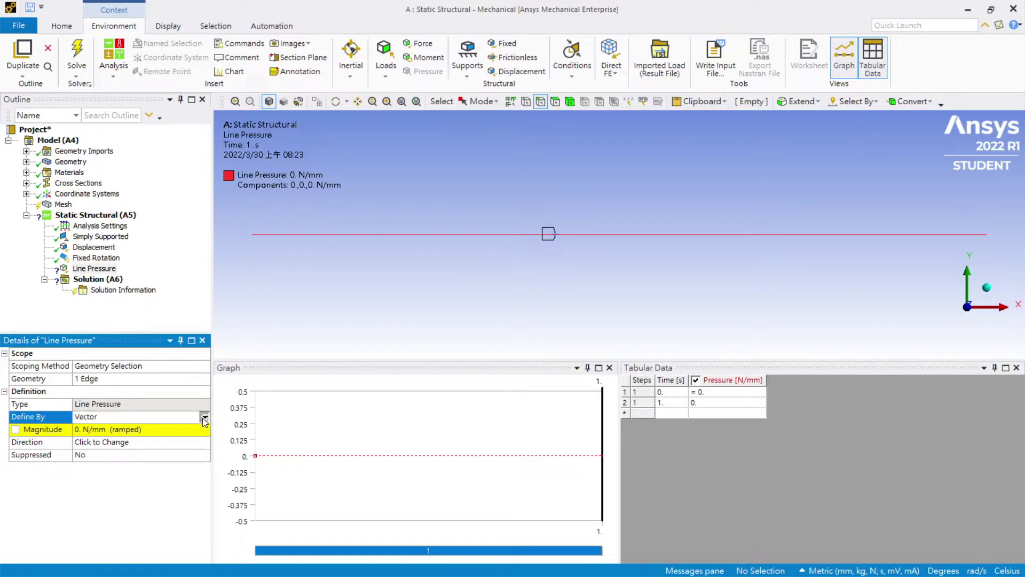
{"action": "left_click", "coordinate": [203, 416]}
{"action": "left_click", "coordinate": [166, 427]}
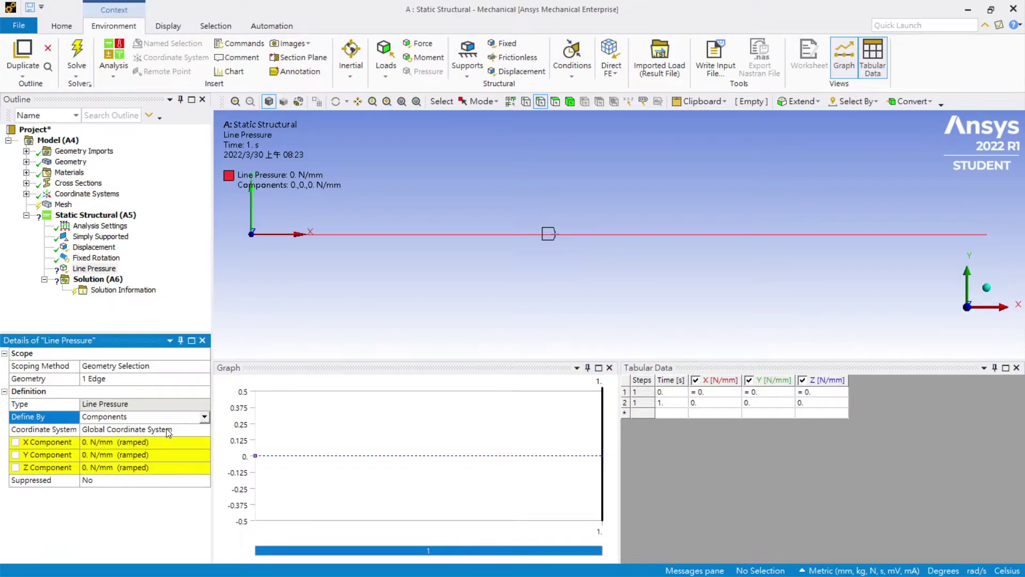
{"action": "left_click", "coordinate": [158, 454]}
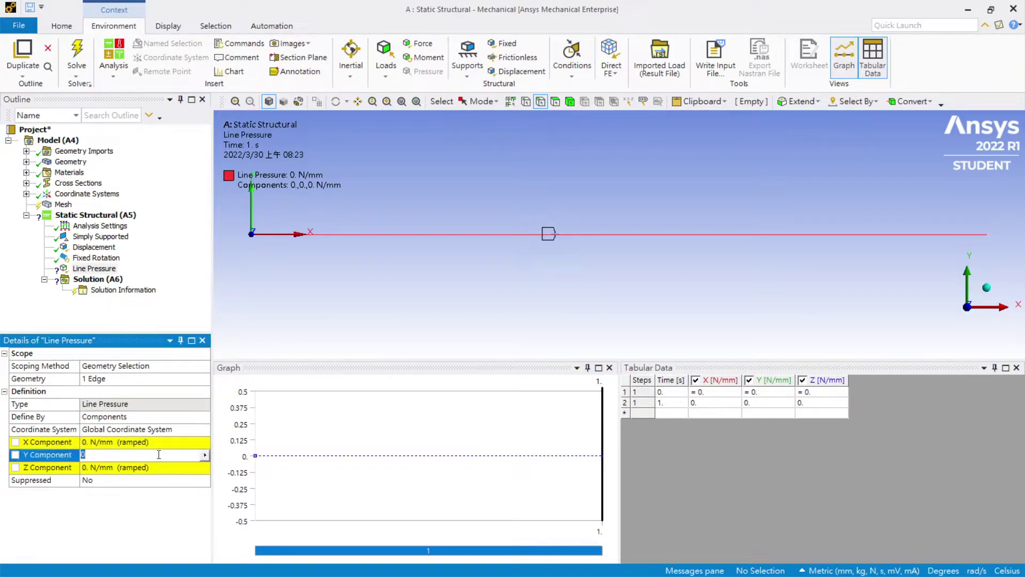
{"action": "type", "text": "-0.1"}
{"action": "key", "text": "Return"}
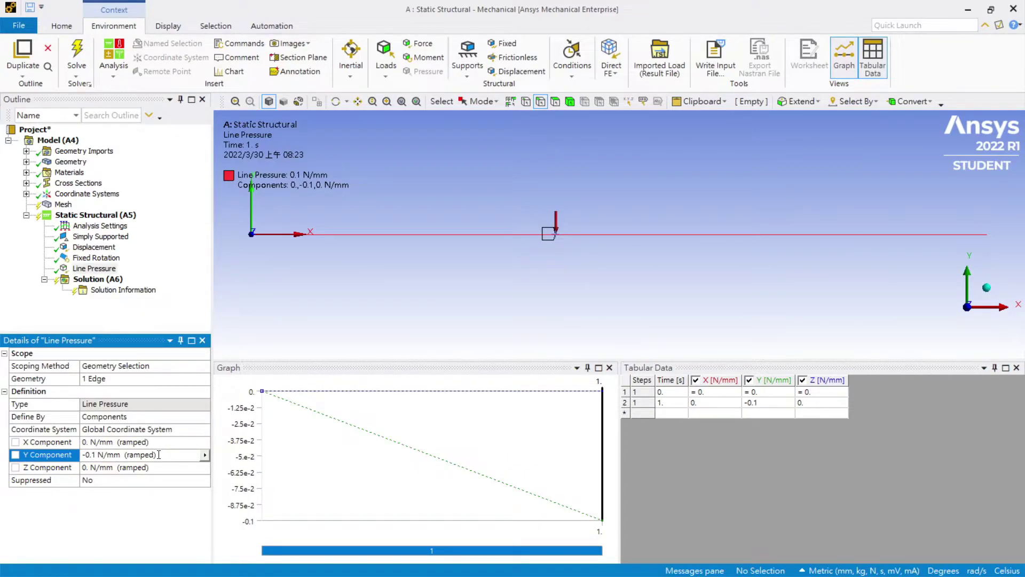
Add a Force load scoped to the beam's end vertex opposite the origin
{"action": "left_click", "coordinate": [418, 44]}
{"action": "left_click", "coordinate": [526, 101]}
{"action": "left_click", "coordinate": [987, 235]}
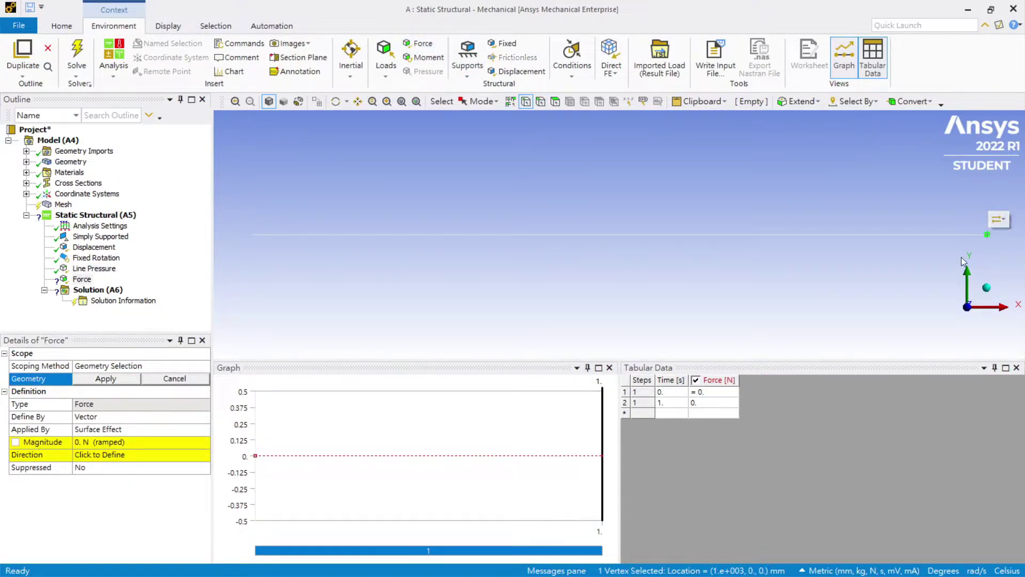
{"action": "left_click", "coordinate": [105, 379]}
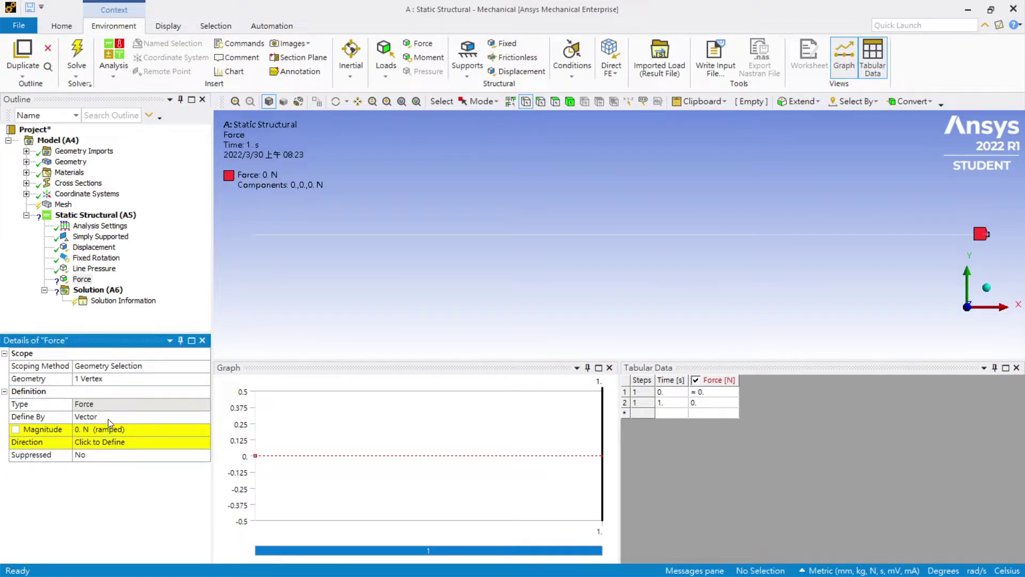
Define the force by components with an X component of 0.001 N and make that component an input parameter
{"action": "left_click", "coordinate": [185, 418]}
{"action": "left_click", "coordinate": [204, 418]}
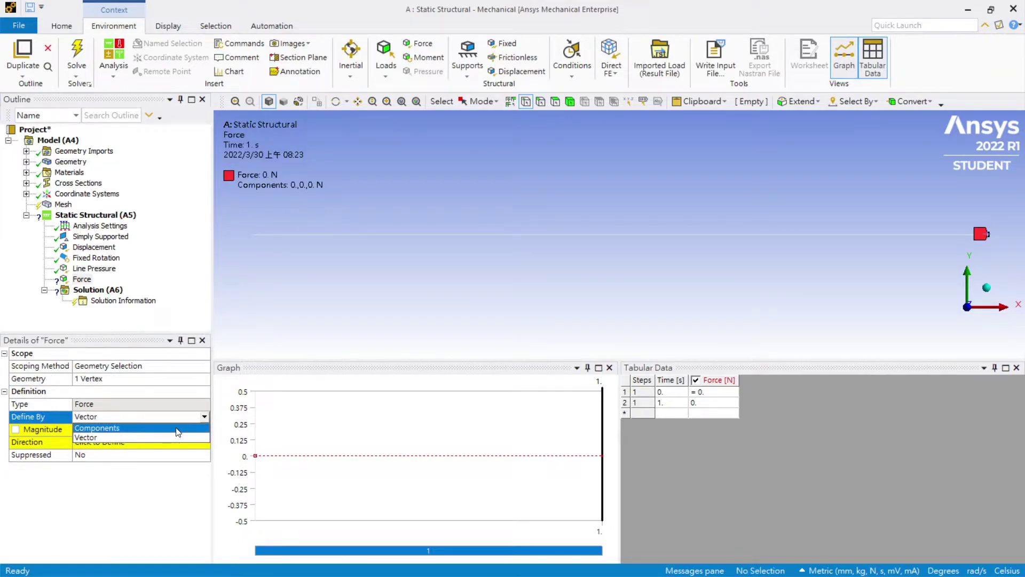
{"action": "left_click", "coordinate": [162, 430]}
{"action": "left_click", "coordinate": [144, 442]}
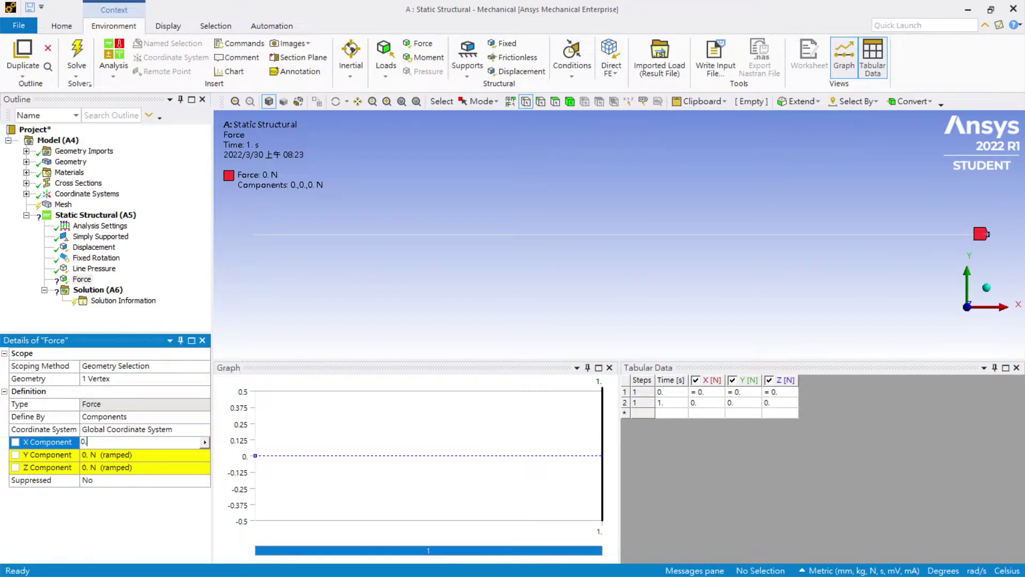
{"action": "type", "text": "0.001"}
{"action": "key", "text": "Return"}
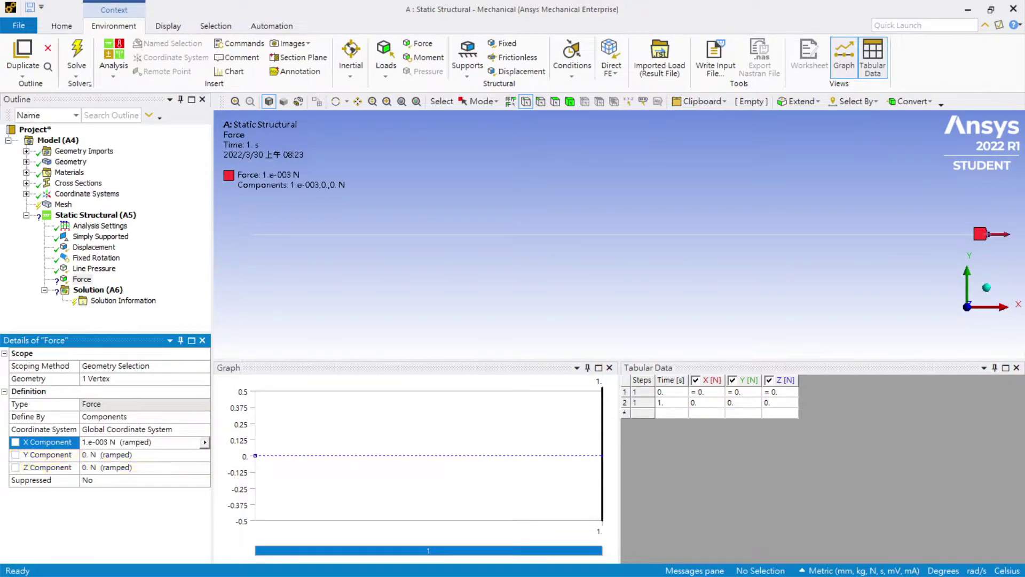
{"action": "left_click", "coordinate": [15, 443]}
Add a Directional Deformation result oriented along the Y axis and make its Minimum an output parameter
{"action": "left_click", "coordinate": [102, 290]}
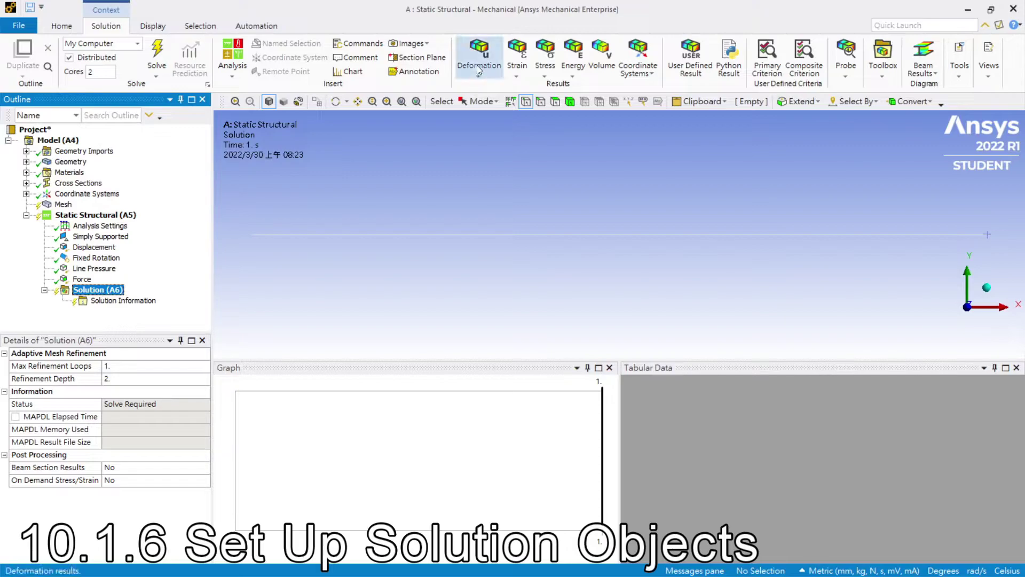
{"action": "left_click", "coordinate": [477, 66]}
{"action": "left_click", "coordinate": [483, 102]}
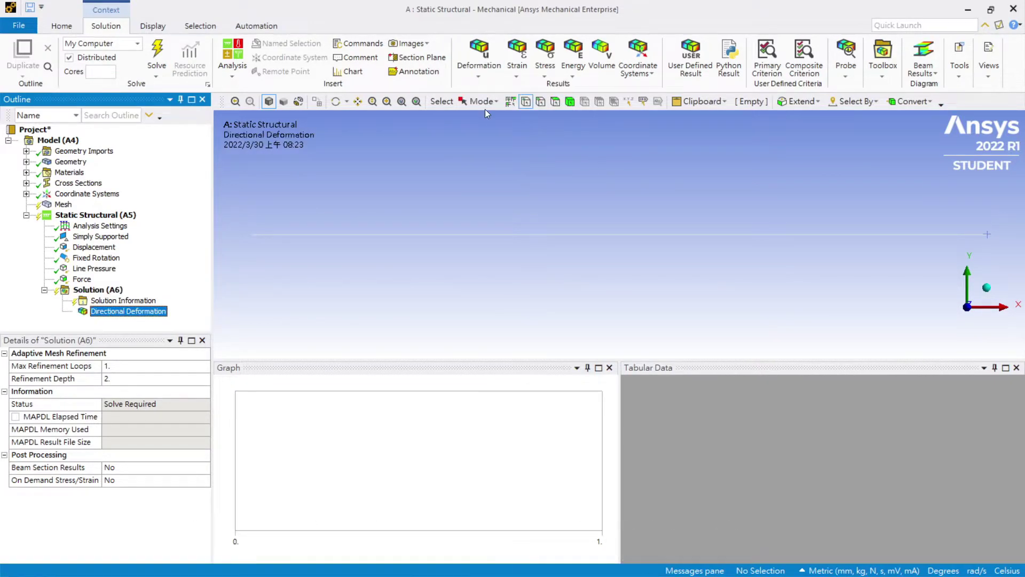
{"action": "left_click", "coordinate": [166, 416]}
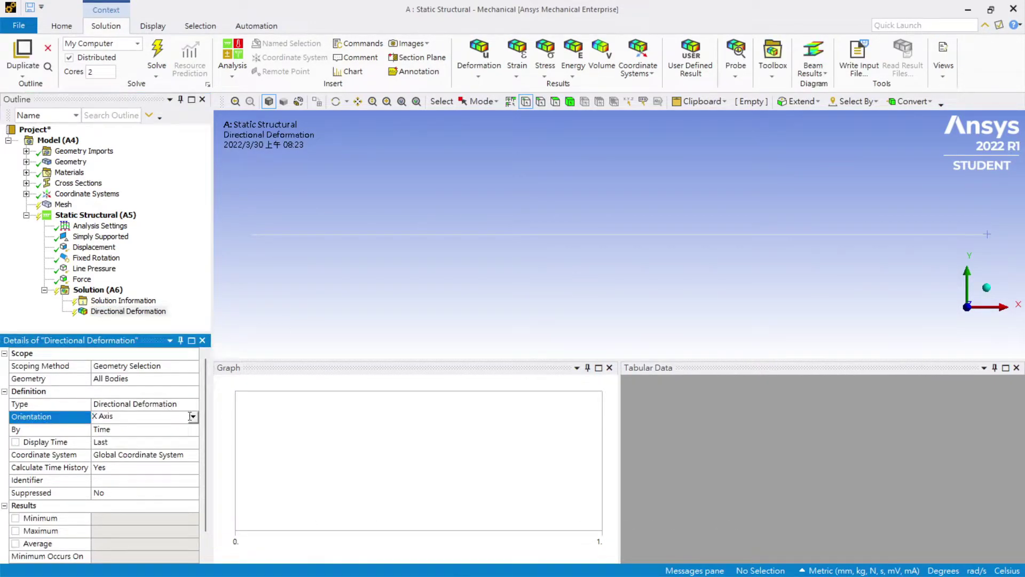
{"action": "left_click", "coordinate": [193, 417]}
{"action": "left_click", "coordinate": [159, 438]}
{"action": "left_click", "coordinate": [15, 518]}
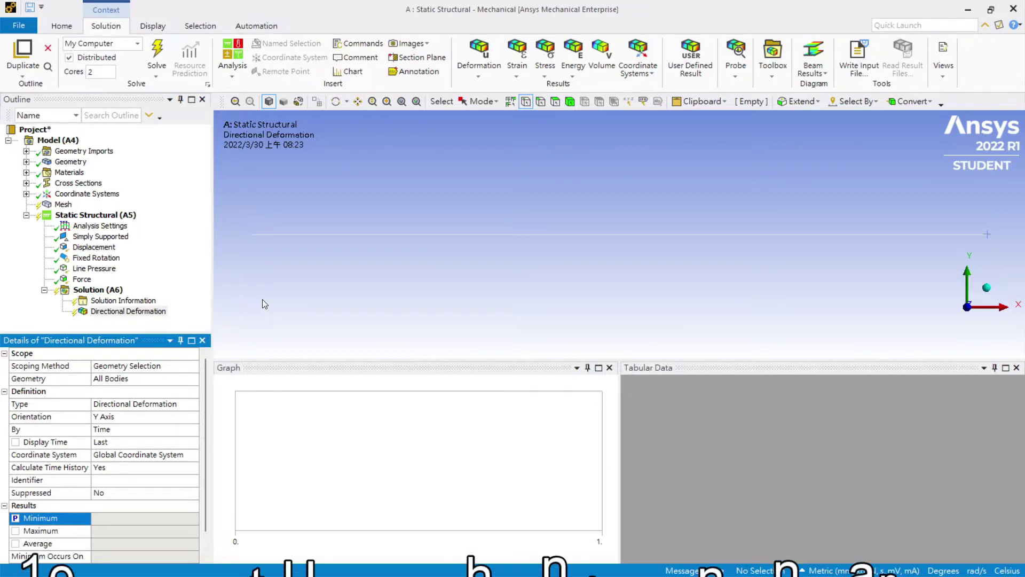
Set the element size in the mesh defaults
{"action": "left_click", "coordinate": [67, 205]}
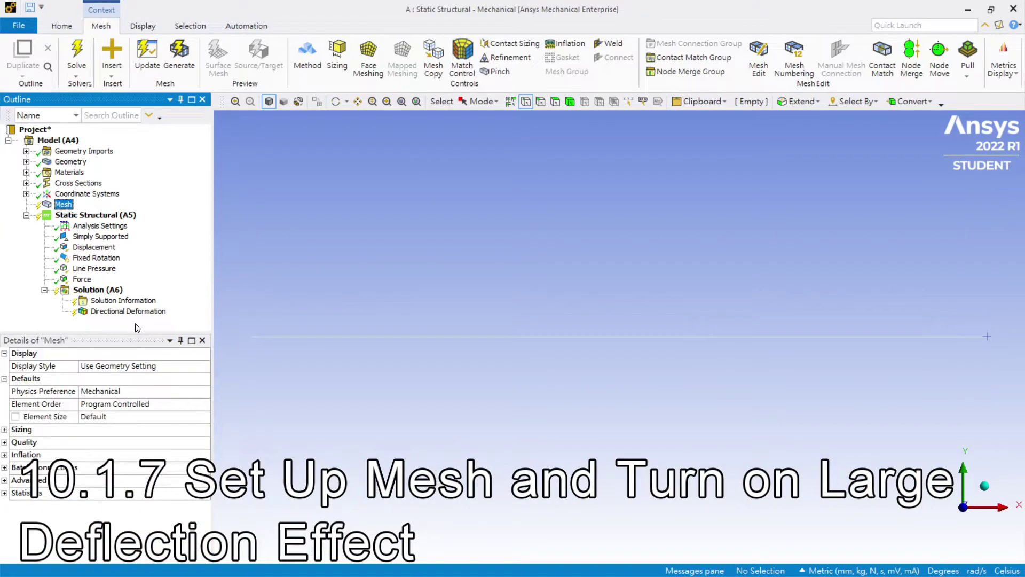
{"action": "left_click", "coordinate": [137, 416]}
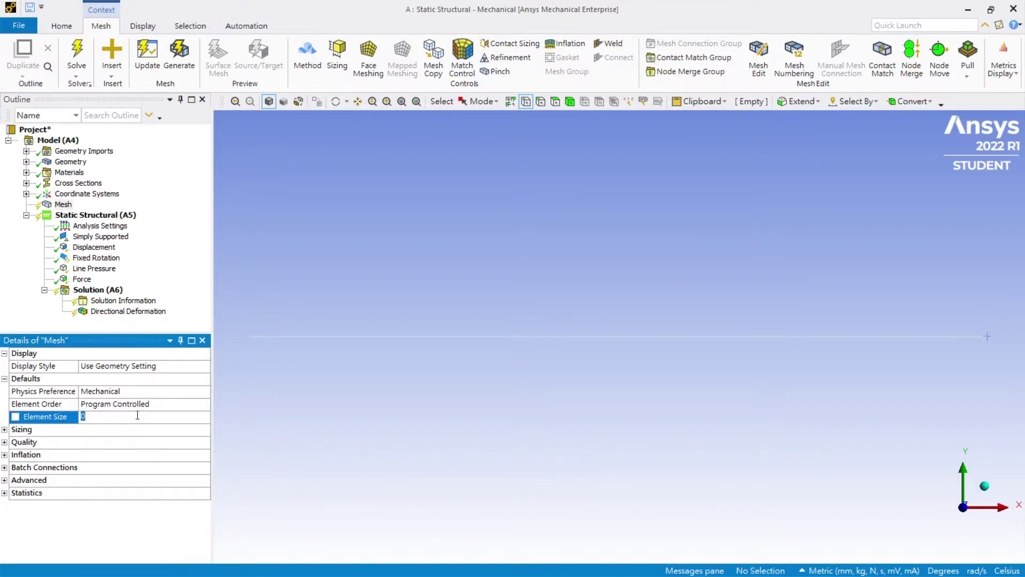
{"action": "key", "text": "Return"}
Turn on Large Deflection in the solver controls of the analysis settings
{"action": "left_click", "coordinate": [100, 226]}
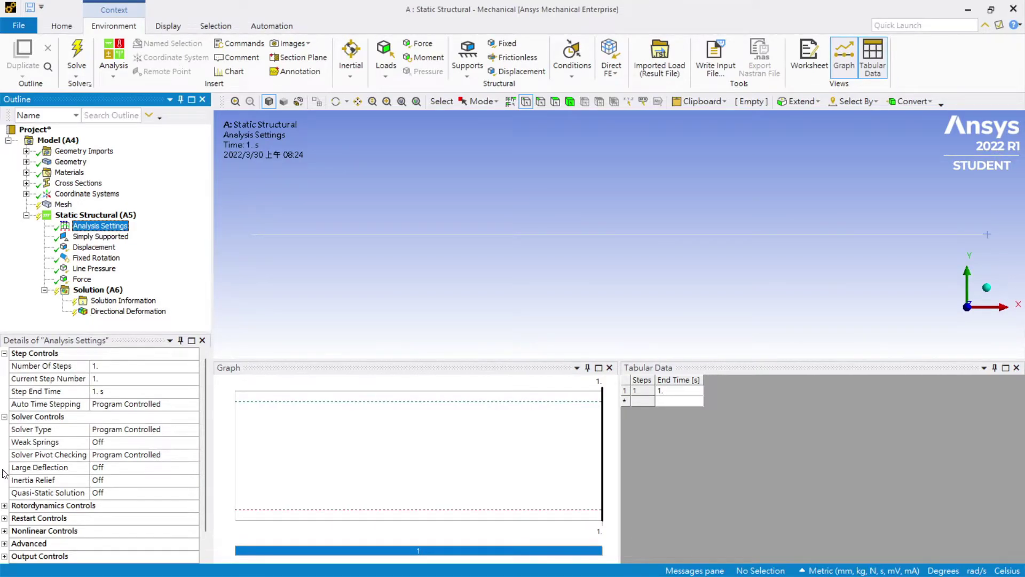
{"action": "left_click", "coordinate": [119, 467]}
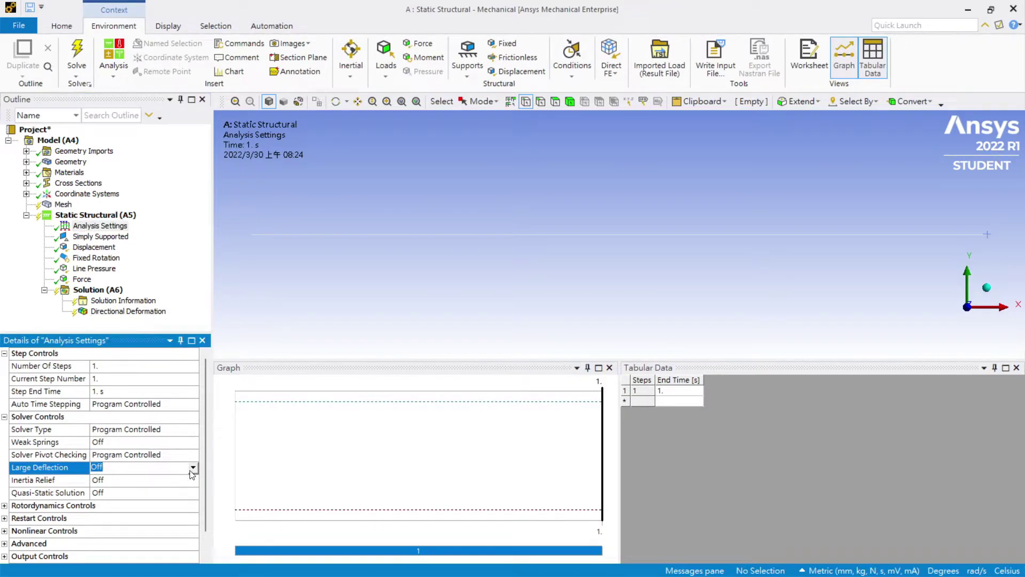
{"action": "left_click", "coordinate": [192, 469]}
{"action": "left_click", "coordinate": [168, 484]}
Close Mechanical and open the Parameter Set of the static structural system in Workbench
{"action": "left_click", "coordinate": [19, 26]}
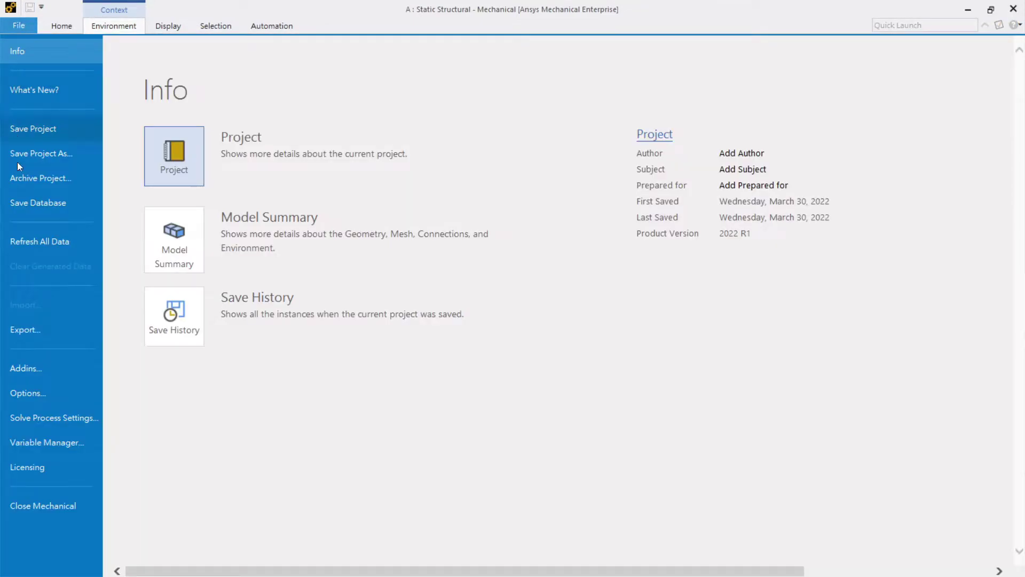
{"action": "left_click", "coordinate": [50, 510]}
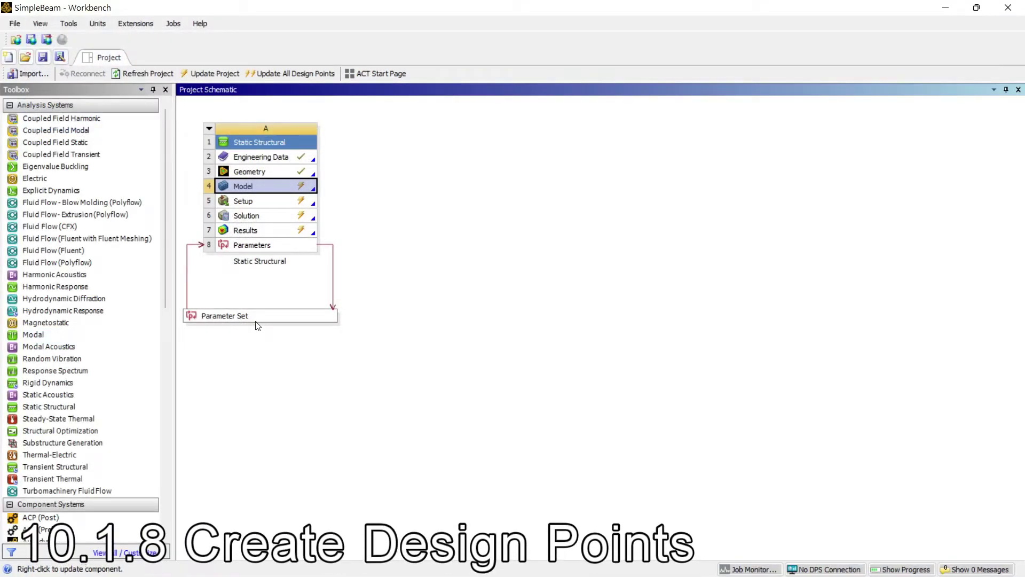
{"action": "double_click", "coordinate": [257, 319]}
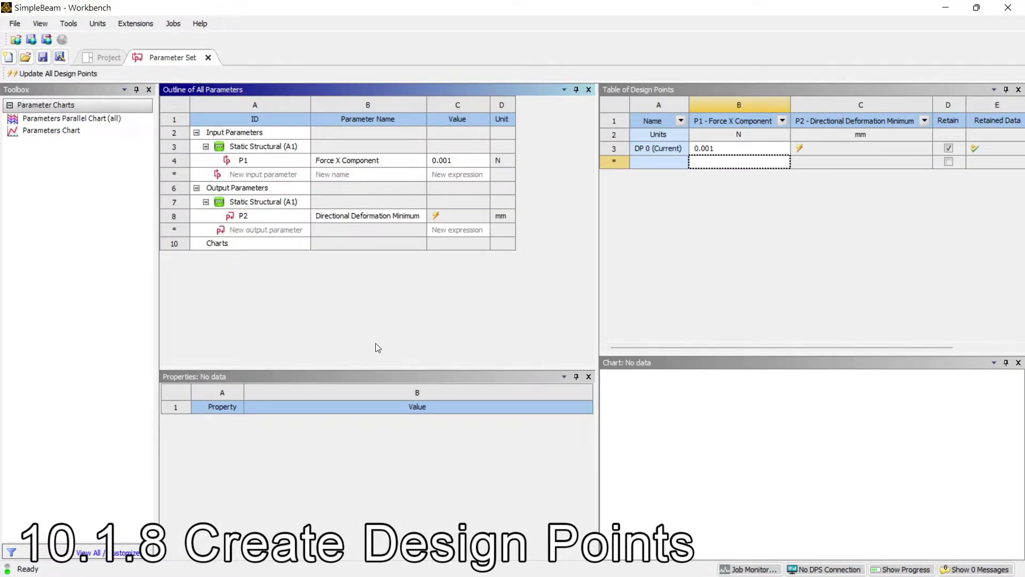
Add design points with Force X Component values of 100, 200, 300, 400, 500 and 1000 N
{"action": "left_click", "coordinate": [726, 162]}
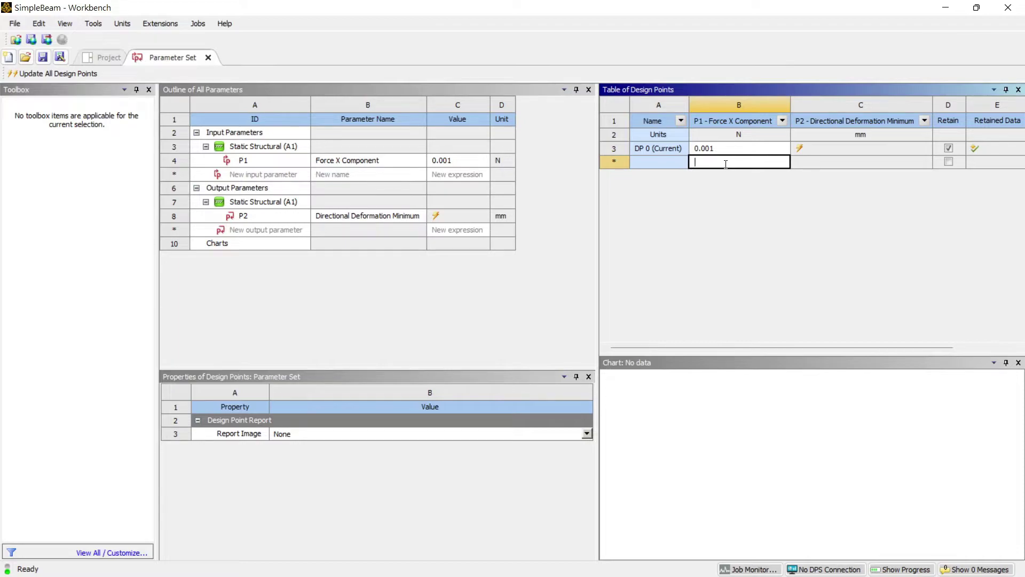
{"action": "key", "text": "Return"}
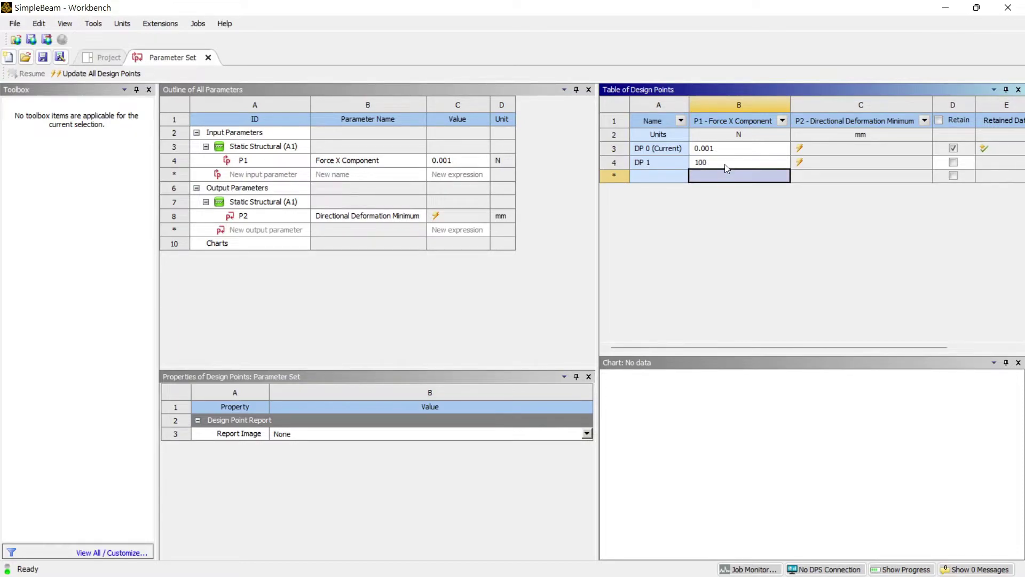
{"action": "type", "text": "200"}
{"action": "key", "text": "Return"}
{"action": "type", "text": "300"}
{"action": "key", "text": "Return"}
{"action": "type", "text": "400"}
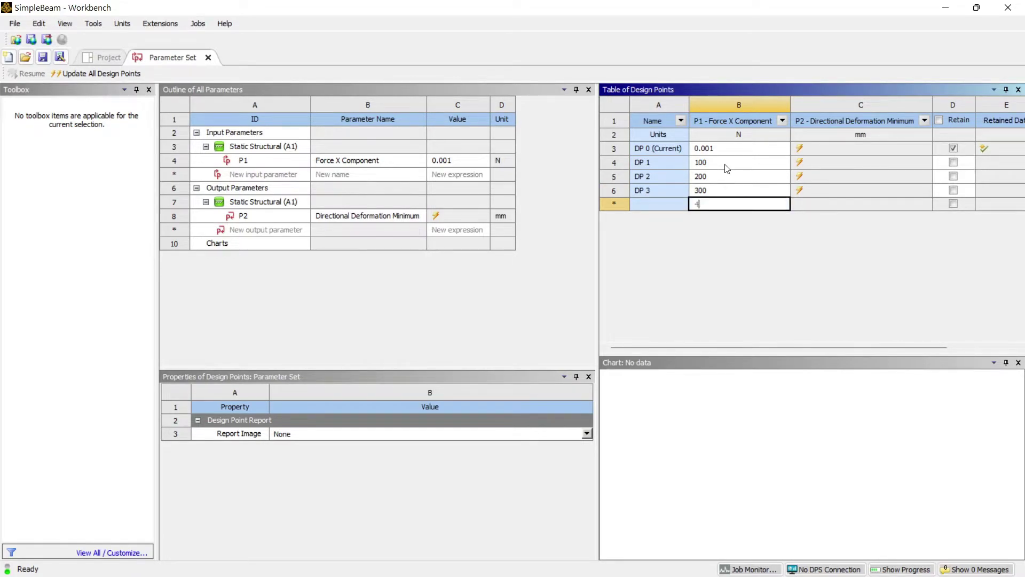
{"action": "key", "text": "Return"}
{"action": "type", "text": "500"}
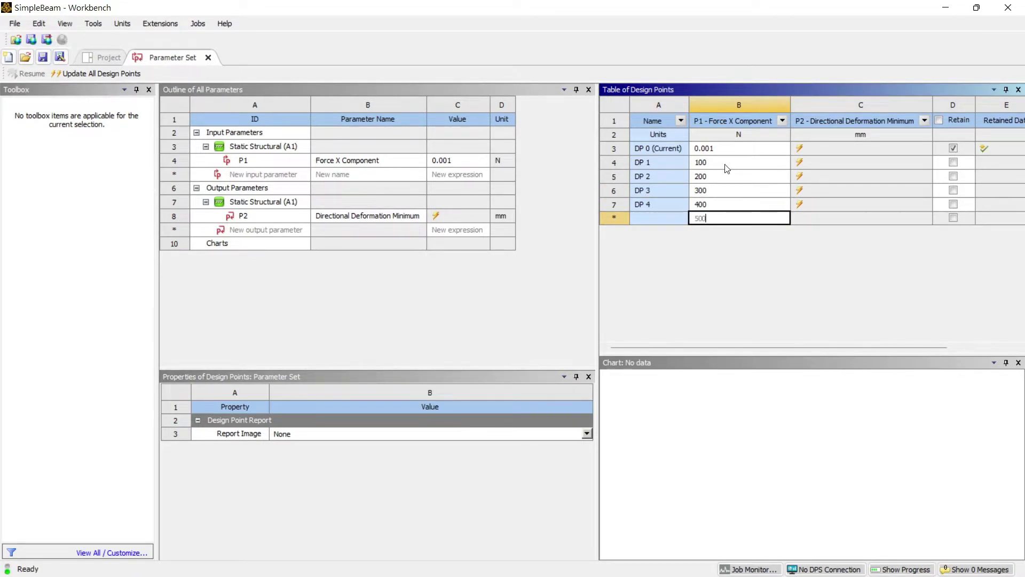
{"action": "key", "text": "Return"}
{"action": "type", "text": "1000"}
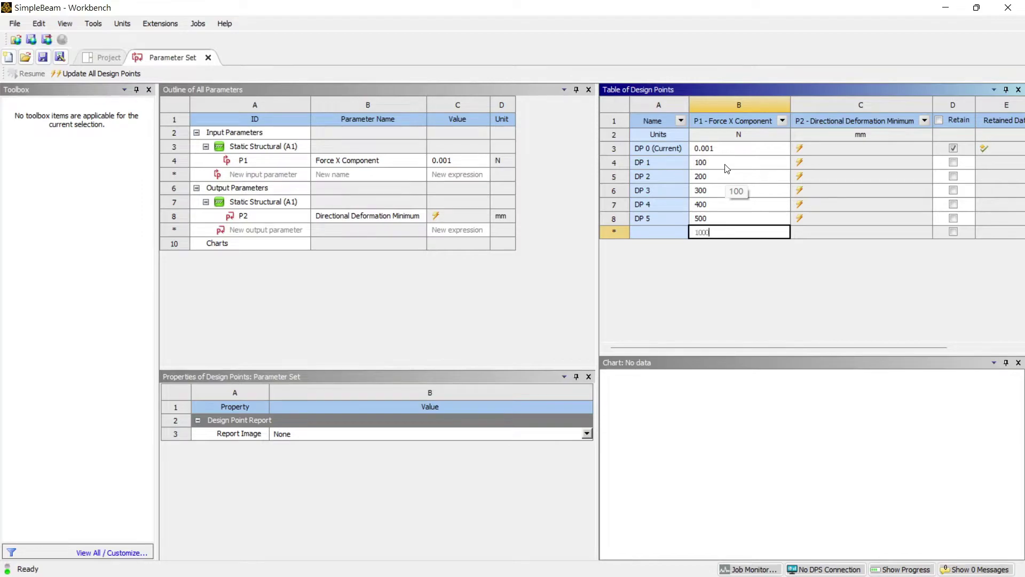
{"action": "key", "text": "Return"}
Add design points with Force X Component values of -100, -200, -300, -400 and -500 N, and update all design points
{"action": "type", "text": "-100"}
{"action": "key", "text": "Return"}
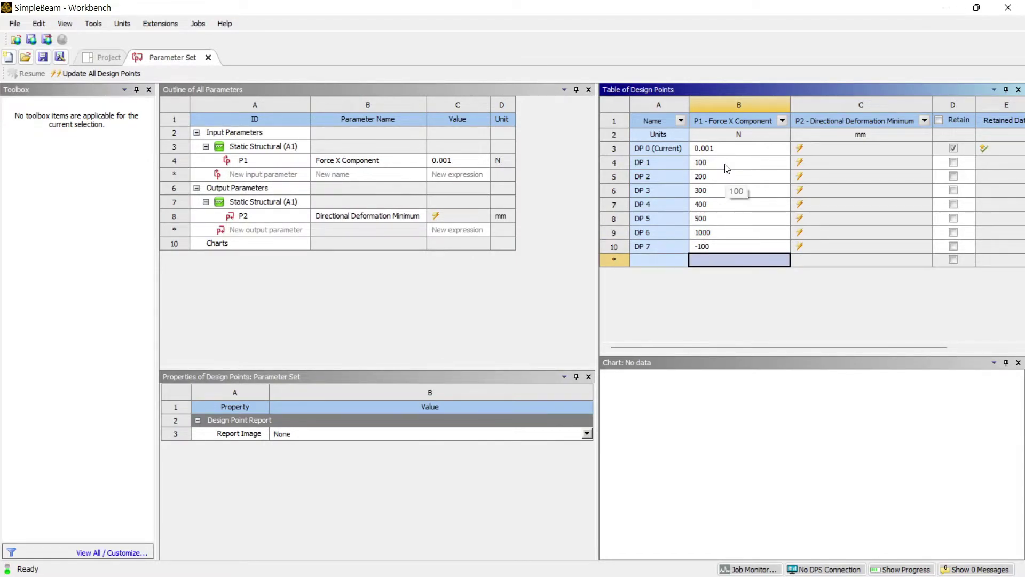
{"action": "type", "text": "-200"}
{"action": "key", "text": "Return"}
{"action": "type", "text": "-300"}
{"action": "key", "text": "Return"}
{"action": "type", "text": "-"}
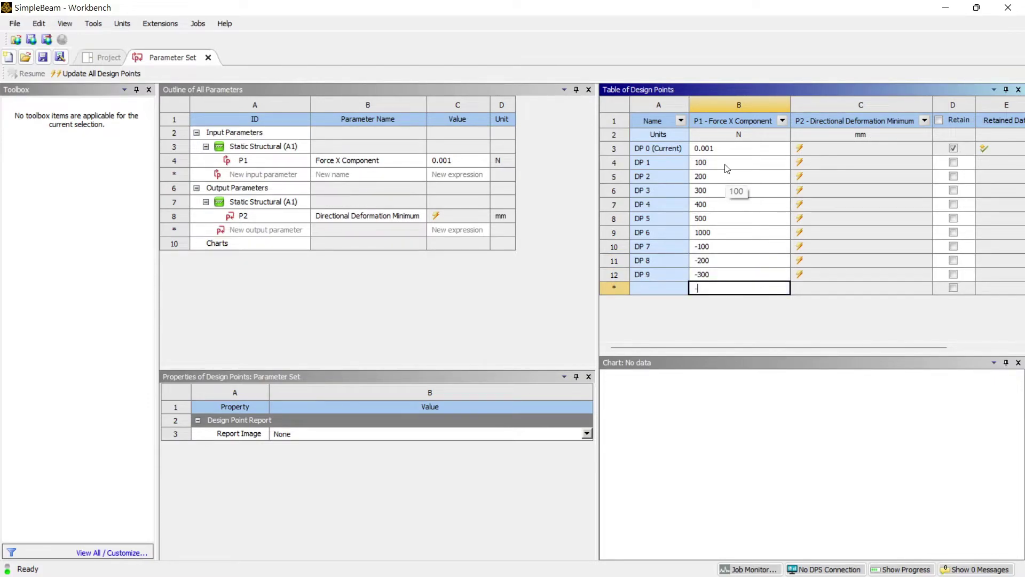
{"action": "type", "text": "400"}
{"action": "key", "text": "Return"}
{"action": "type", "text": "-50"}
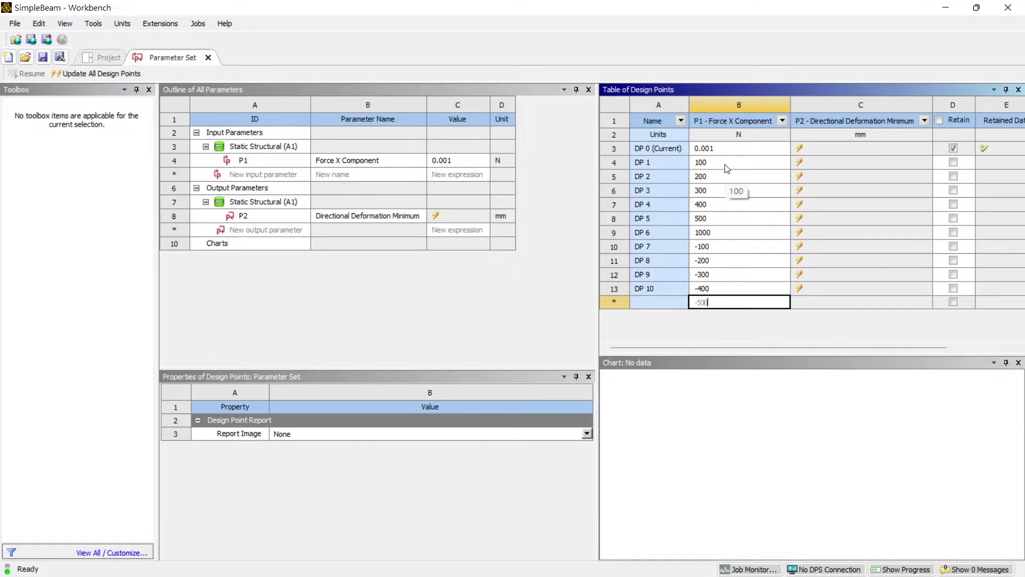
{"action": "type", "text": "0"}
{"action": "key", "text": "Return"}
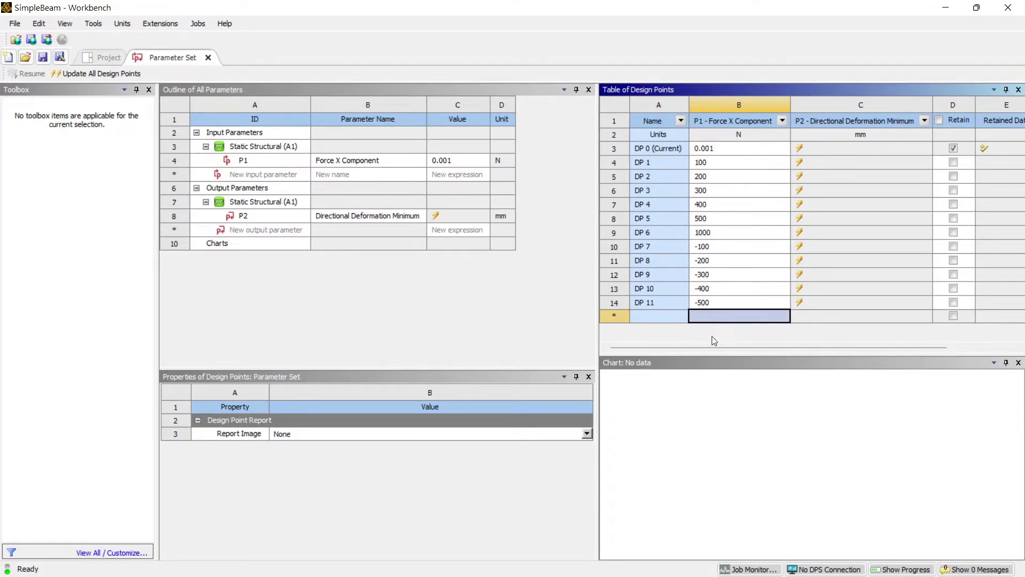
{"action": "left_click", "coordinate": [127, 75]}
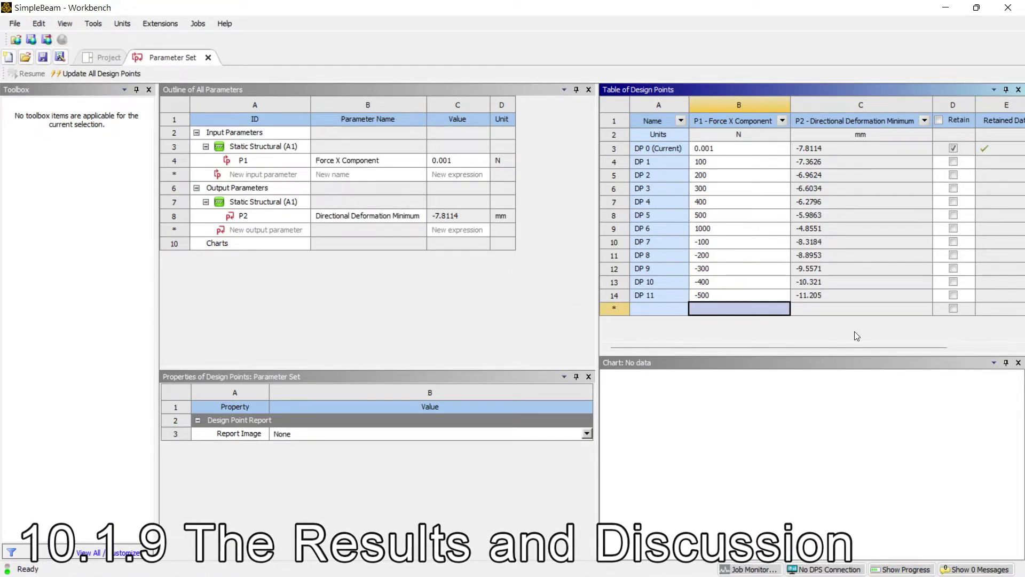
Add a second Static Structural system beside the first in the Project Schematic and share the first system's Geometry with it
{"action": "left_click", "coordinate": [109, 58]}
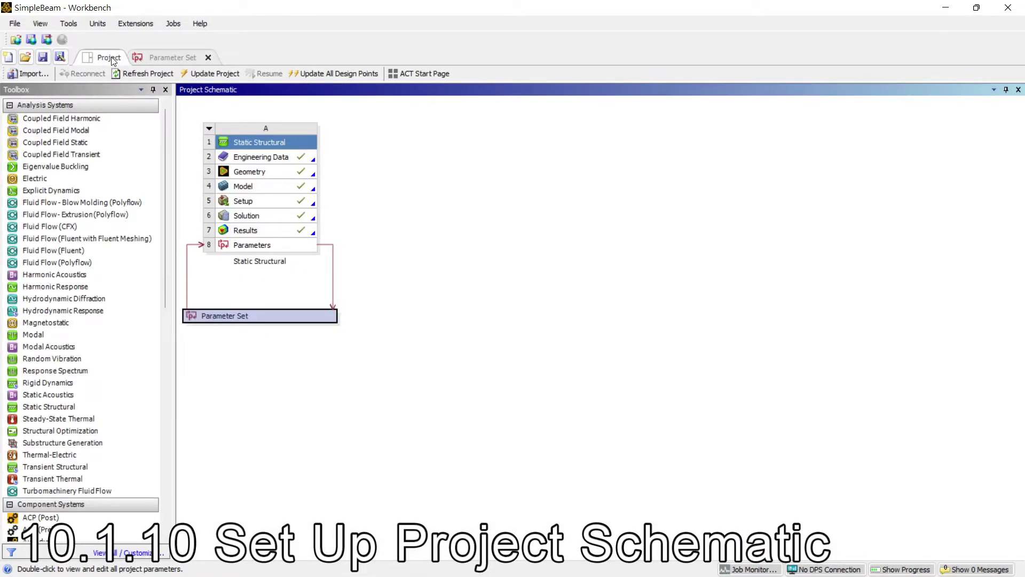
{"action": "double_click", "coordinate": [107, 409]}
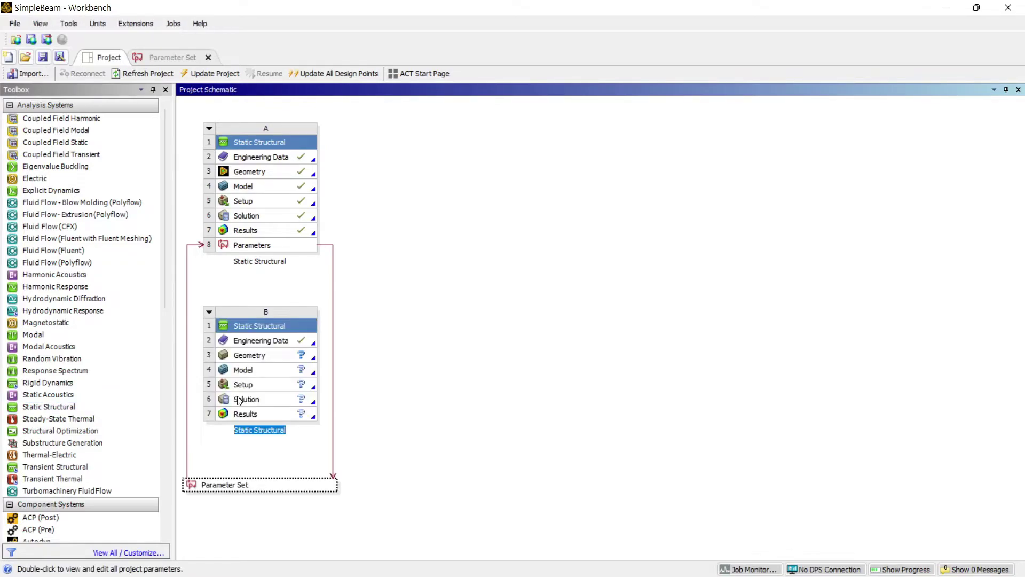
{"action": "left_click_drag", "start_coordinate": [253, 320], "coordinate": [391, 200]}
{"action": "left_click_drag", "start_coordinate": [277, 177], "coordinate": [405, 176]}
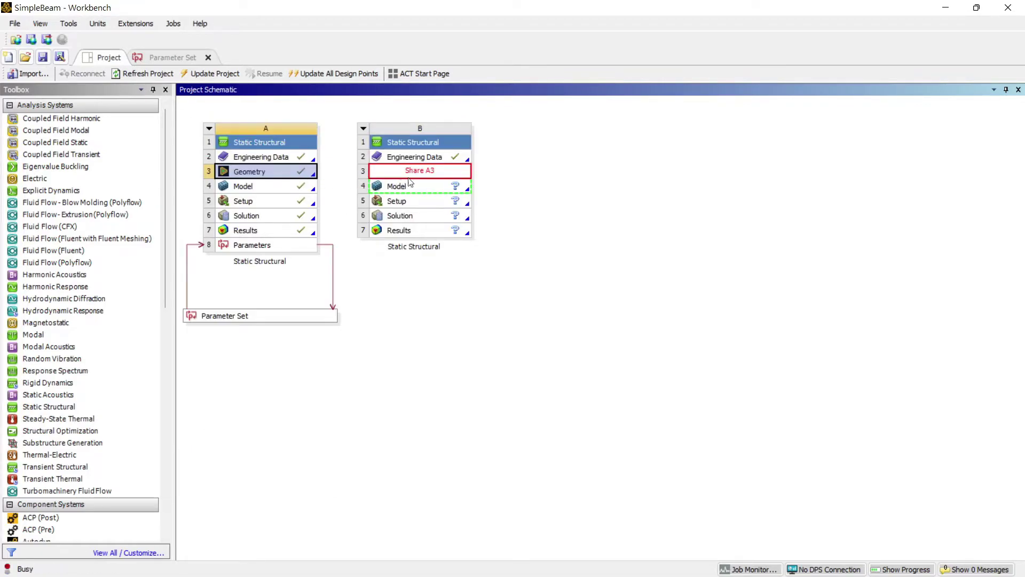
Transfer the second Static Structural system's Solution data to a new Eigenvalue Buckling system
{"action": "right_click", "coordinate": [419, 215]}
{"action": "mouse_move", "coordinate": [499, 302]}
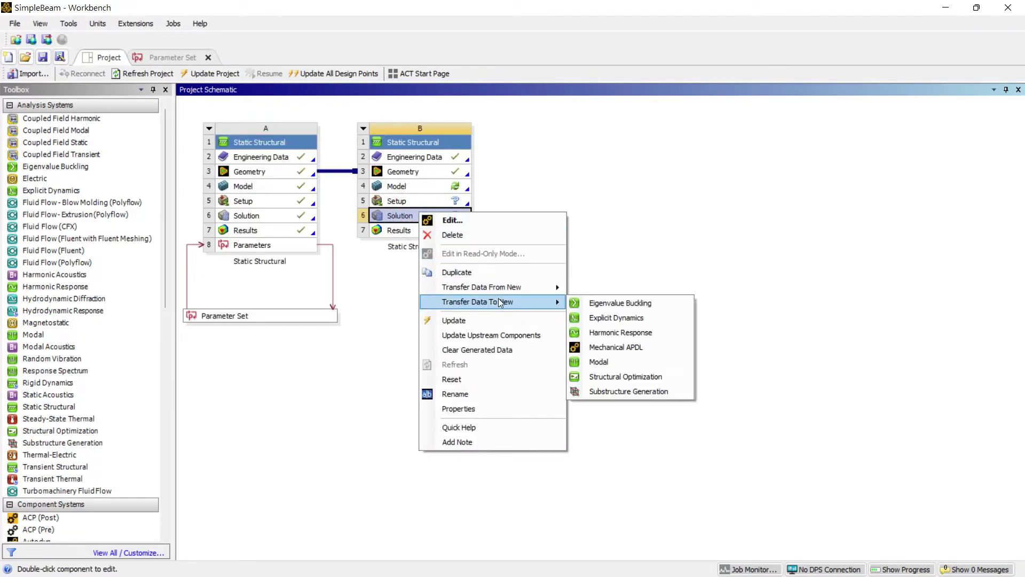
{"action": "left_click", "coordinate": [582, 304]}
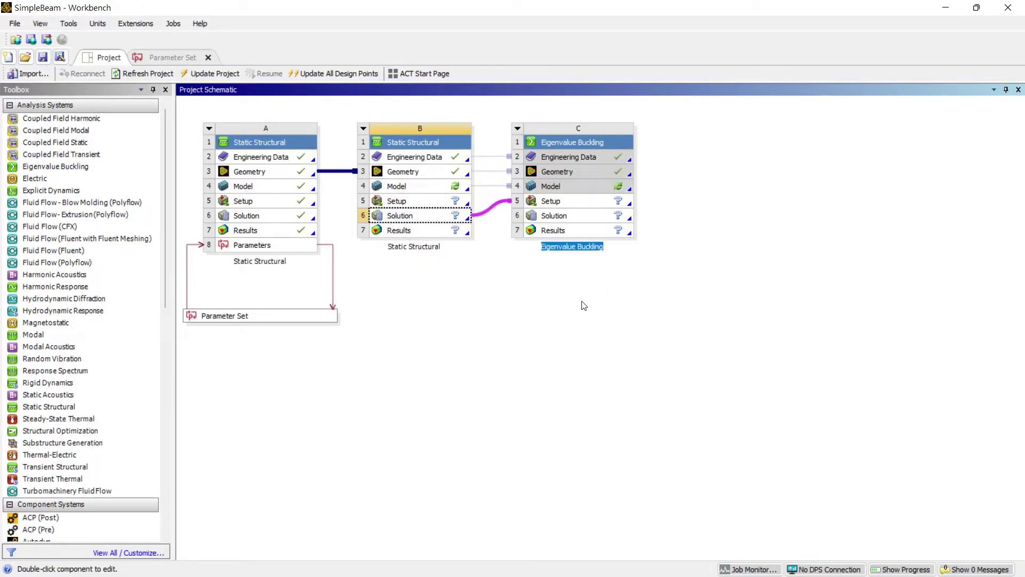